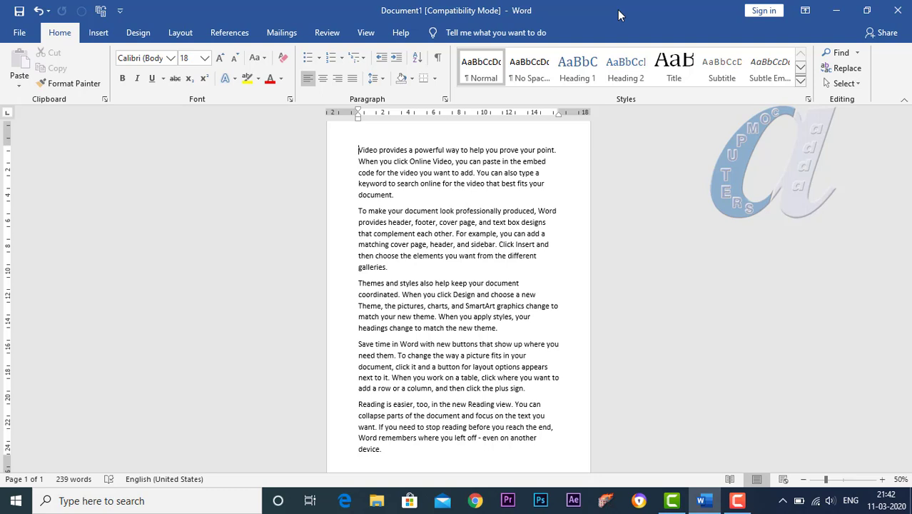
Drag-select the word 'Video', then the whole first paragraph, and clear the selection.
{"action": "key", "text": "ctrl"}
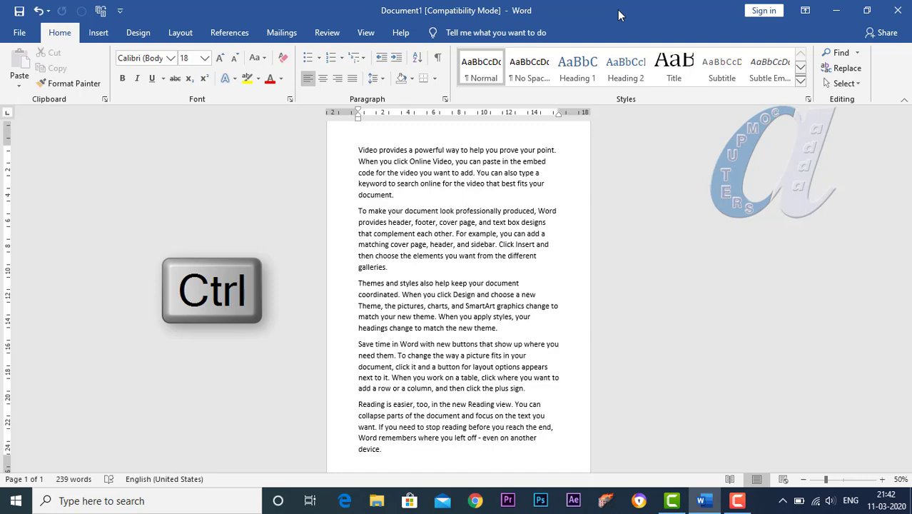
{"action": "key", "text": "shift"}
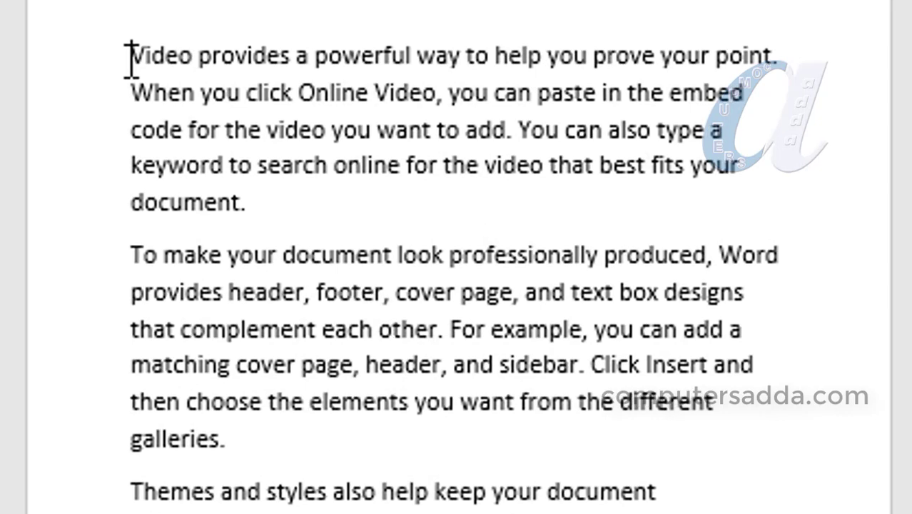
{"action": "left_click_drag", "start_coordinate": [359, 150], "coordinate": [378, 152]}
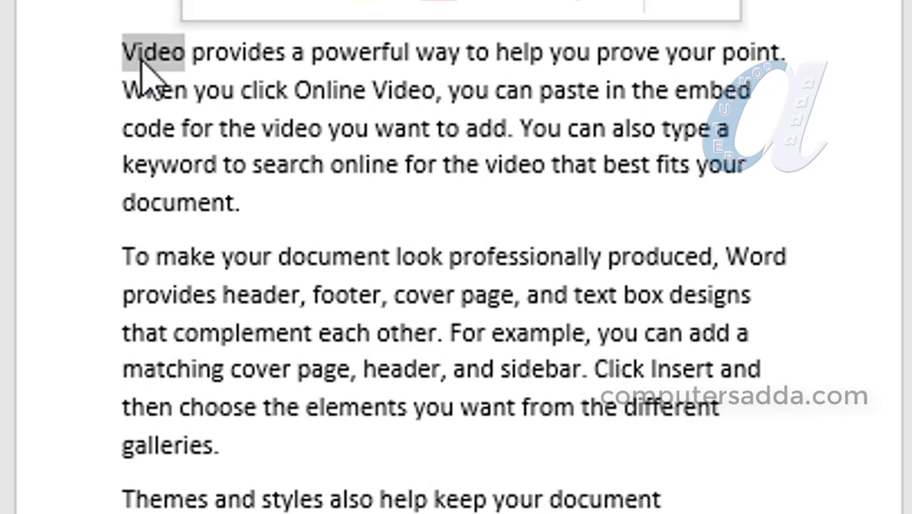
{"action": "mouse_move", "coordinate": [122, 53]}
{"action": "left_mouse_down"}
{"action": "mouse_move", "coordinate": [573, 54]}
{"action": "mouse_move", "coordinate": [502, 216]}
{"action": "left_mouse_up"}
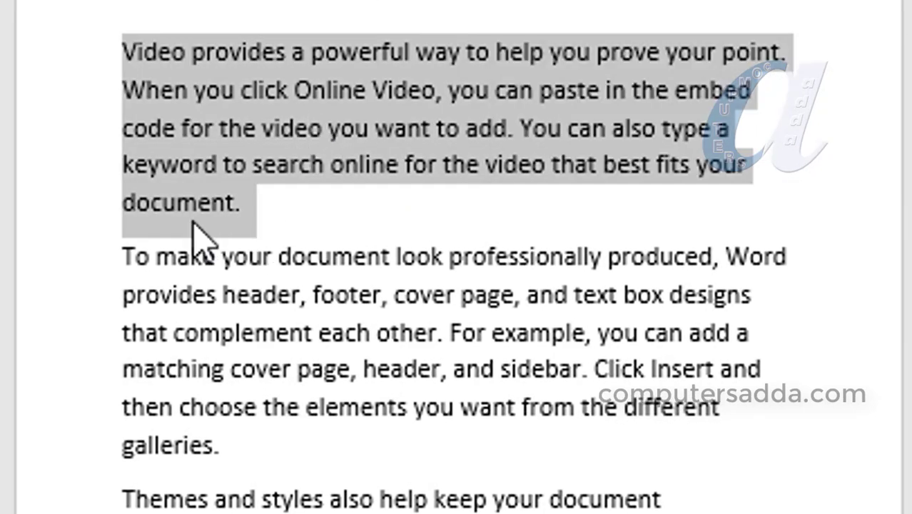
{"action": "left_click", "coordinate": [205, 129]}
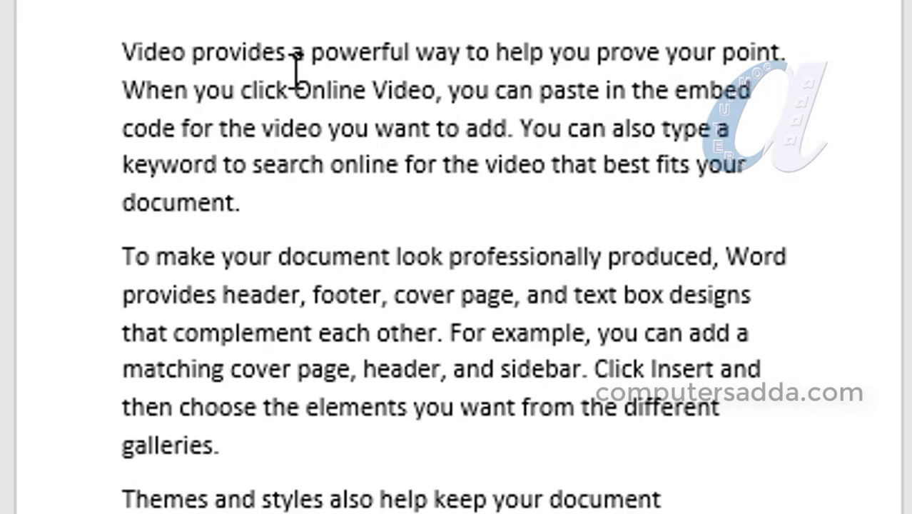
Double-click to select the word 'provides', then 'search', and deselect it.
{"action": "left_click", "coordinate": [258, 54]}
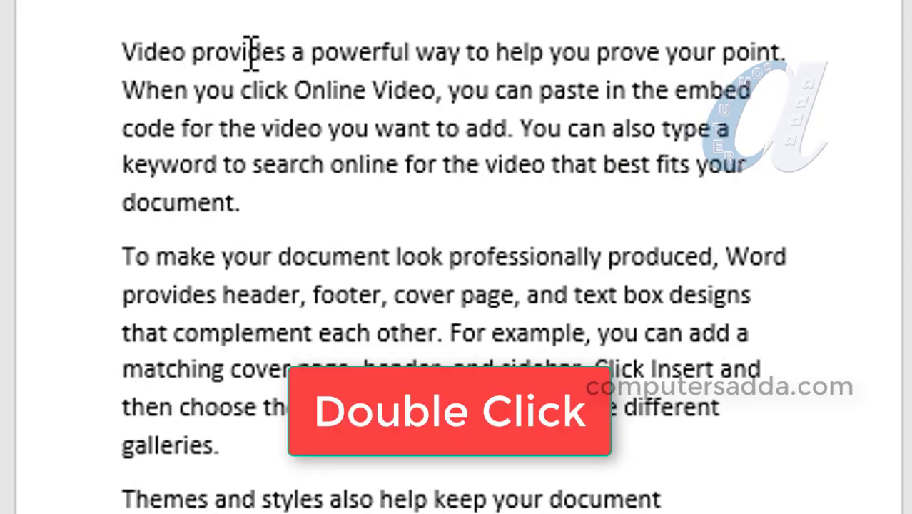
{"action": "double_click", "coordinate": [249, 54]}
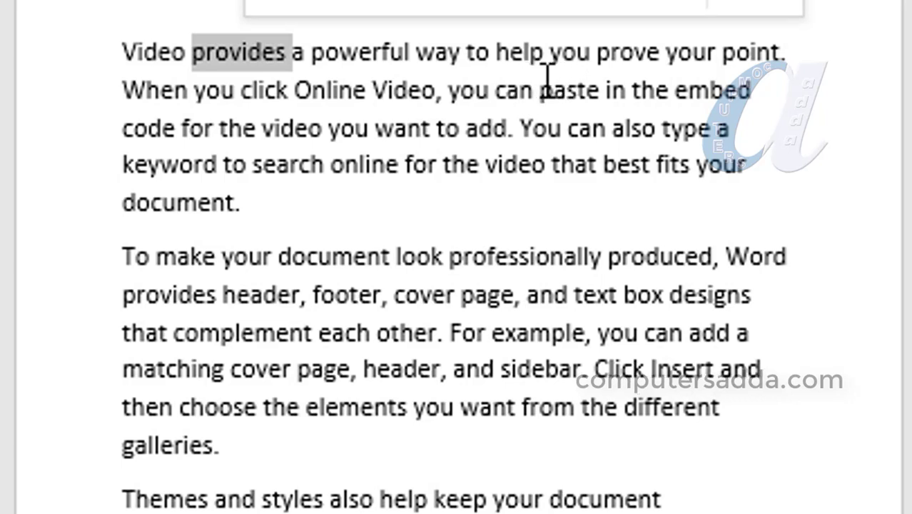
{"action": "double_click", "coordinate": [275, 169]}
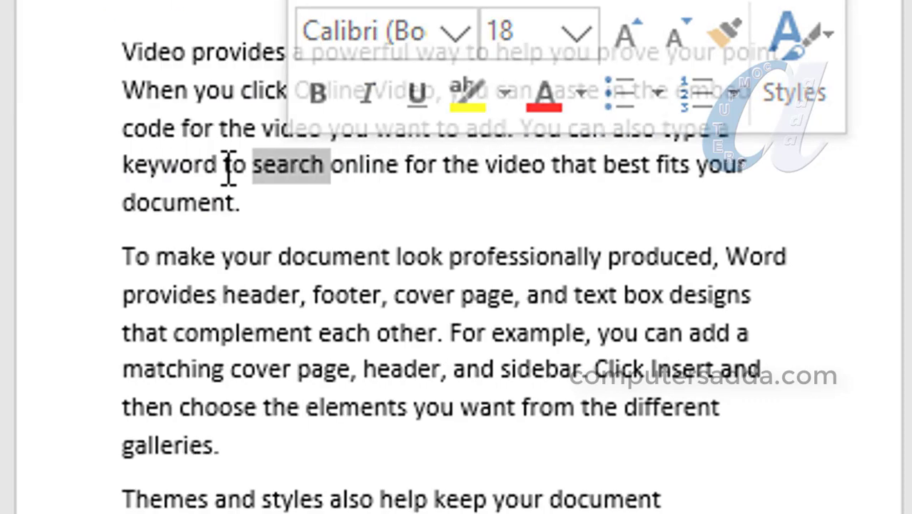
{"action": "left_click", "coordinate": [229, 170]}
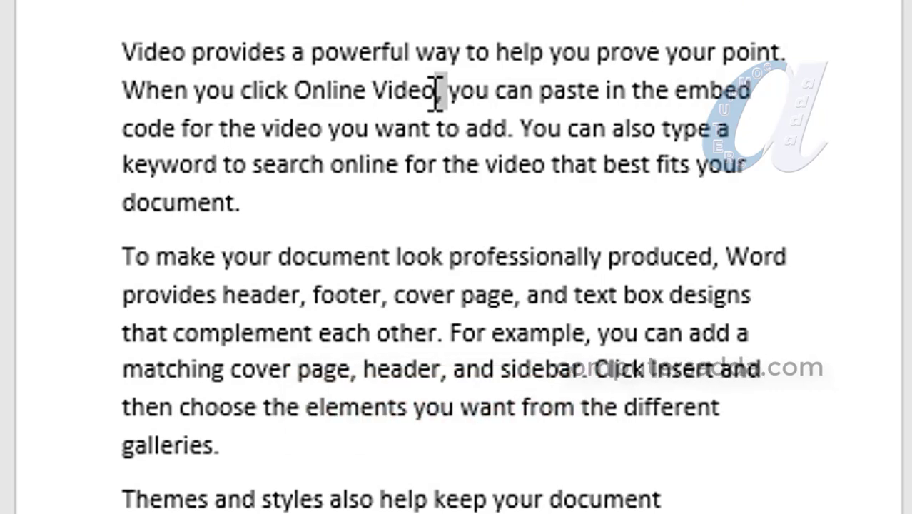
Triple-click to select the first paragraph, then the Themes and styles paragraph.
{"action": "triple_click", "coordinate": [437, 93]}
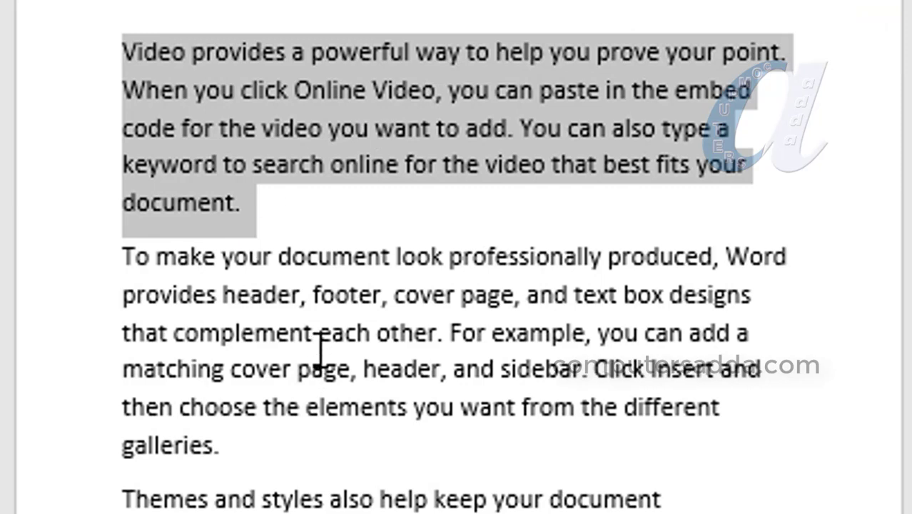
{"action": "scroll", "coordinate": [341, 391], "scroll_direction": "down", "scroll_amount": 1}
{"action": "scroll", "coordinate": [346, 325], "scroll_direction": "down", "scroll_amount": 2}
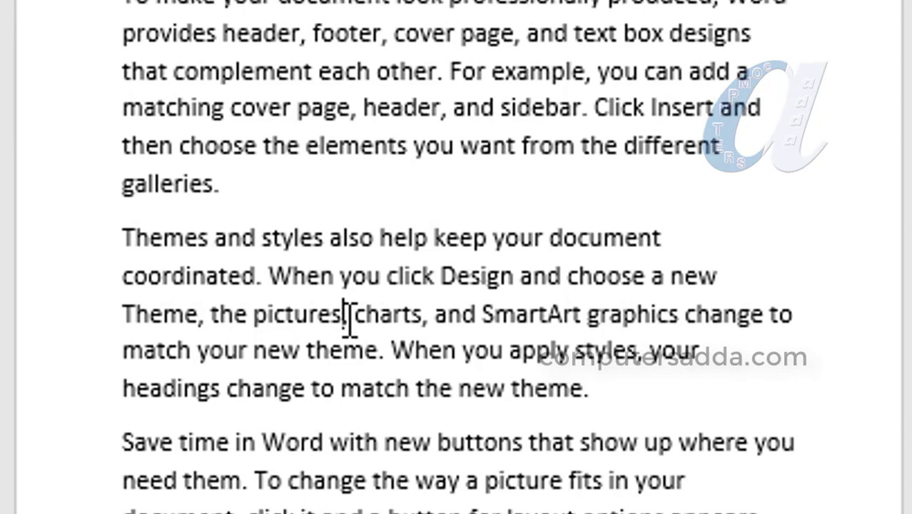
{"action": "triple_click", "coordinate": [349, 314]}
{"action": "scroll", "coordinate": [350, 314], "scroll_direction": "up", "scroll_amount": 2}
{"action": "scroll", "coordinate": [219, 330], "scroll_direction": "up", "scroll_amount": 1}
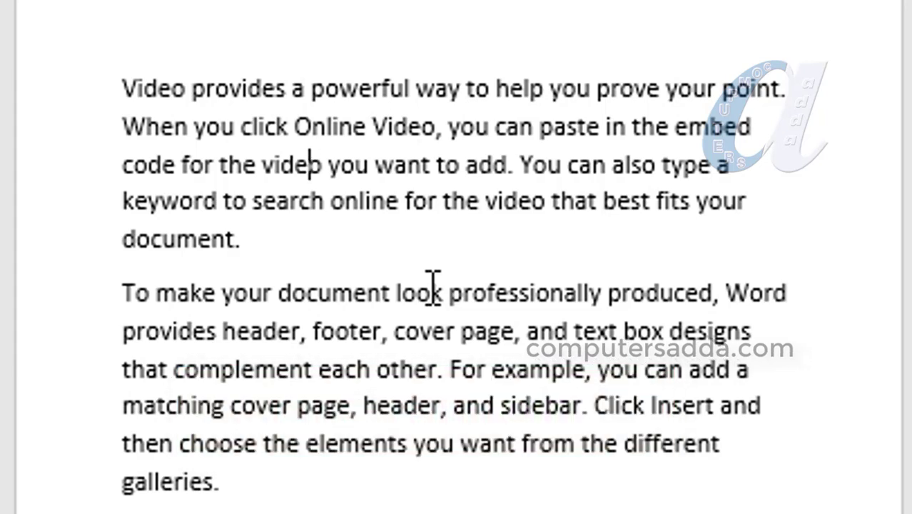
Ctrl+click single sentences, including the Online Video one, ending on the new Theme sentence.
{"action": "left_click", "coordinate": [433, 285], "text": "ctrl"}
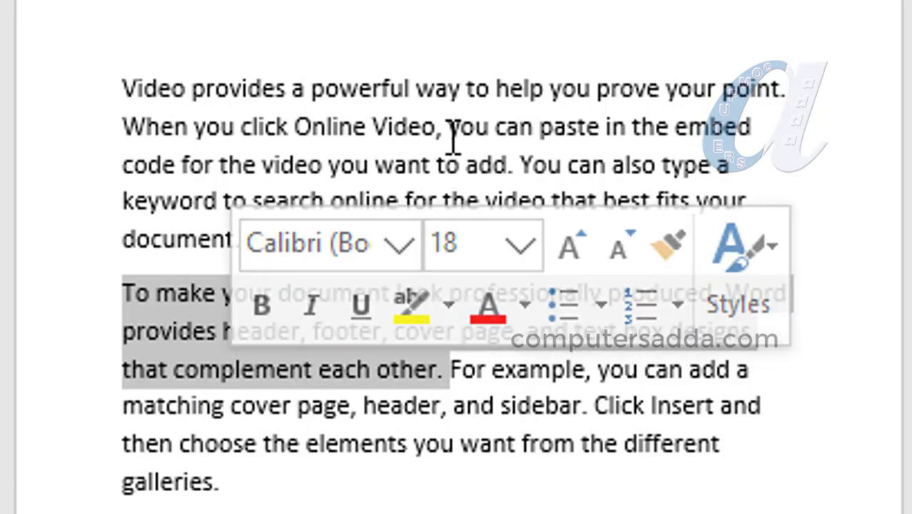
{"action": "left_click", "coordinate": [491, 127]}
{"action": "left_click", "coordinate": [487, 126], "text": "ctrl"}
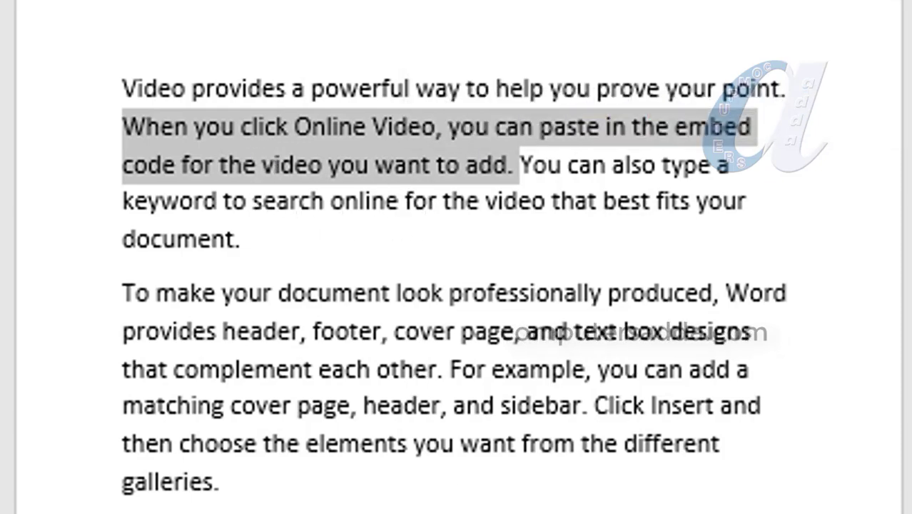
{"action": "left_click", "coordinate": [416, 361]}
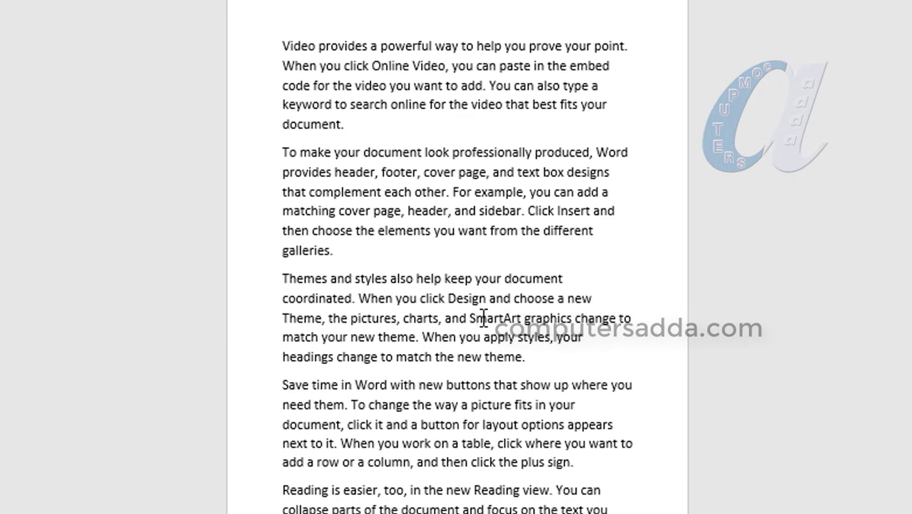
{"action": "left_click", "coordinate": [484, 318], "text": "ctrl"}
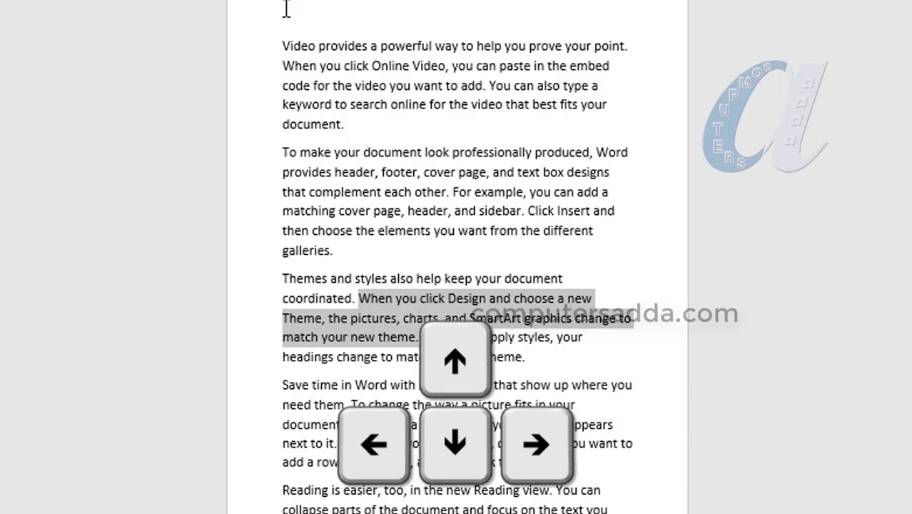
Place the cursor at the text start, move four characters right, then jump one word right.
{"action": "left_click", "coordinate": [292, 86]}
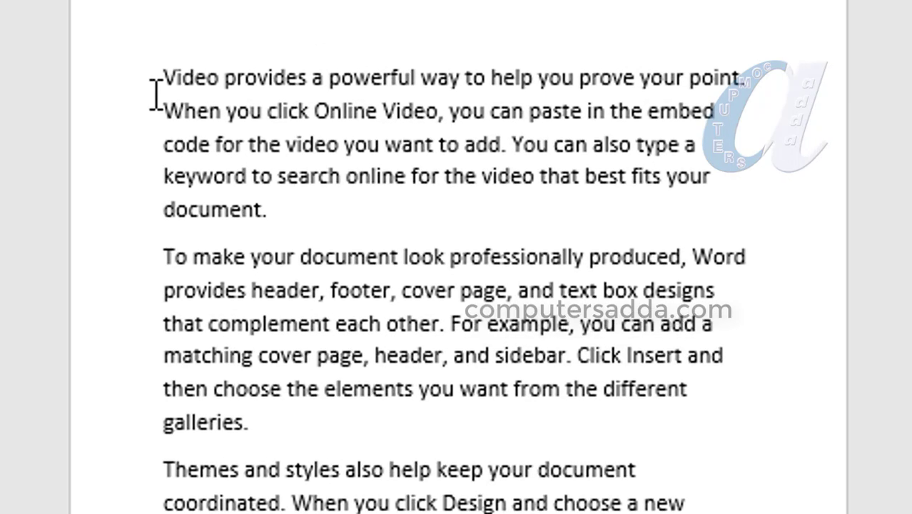
{"action": "key", "text": "Right"}
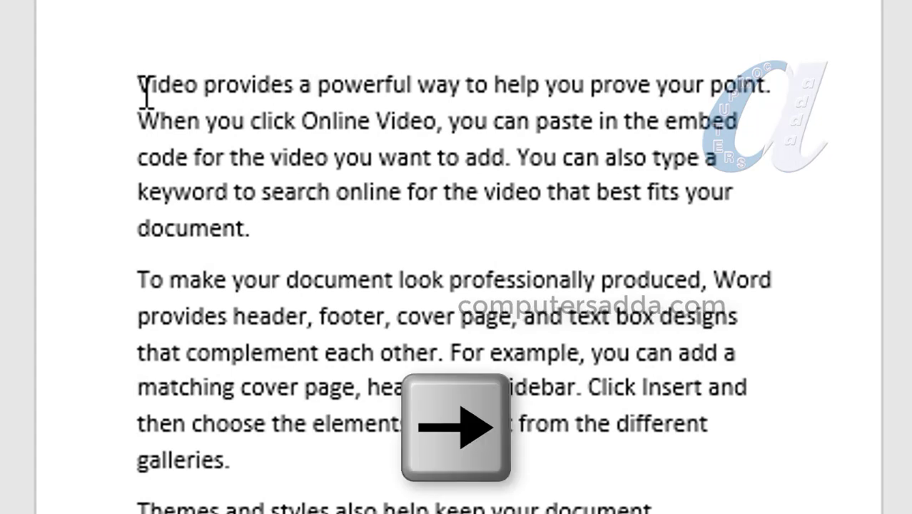
{"action": "key", "text": "Right"}
{"action": "key", "text": "Right"}
{"action": "key", "text": "Right"}
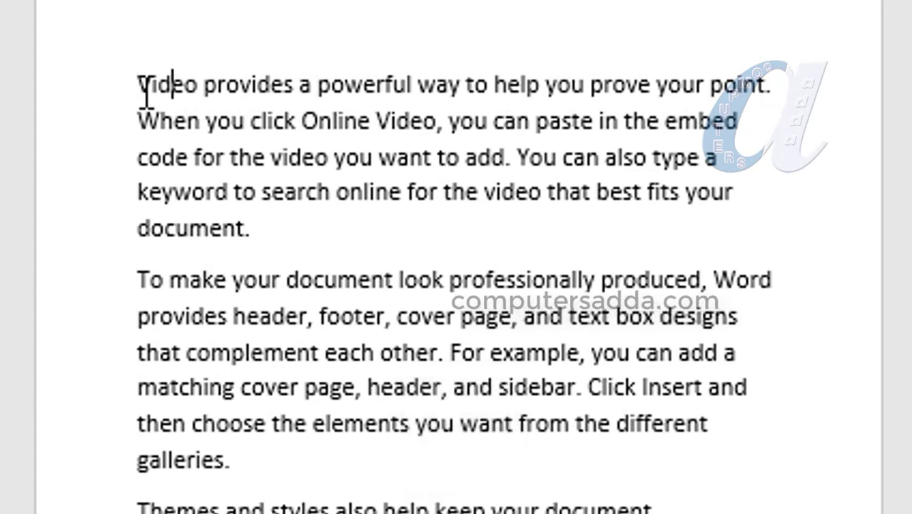
{"action": "key", "text": "Right"}
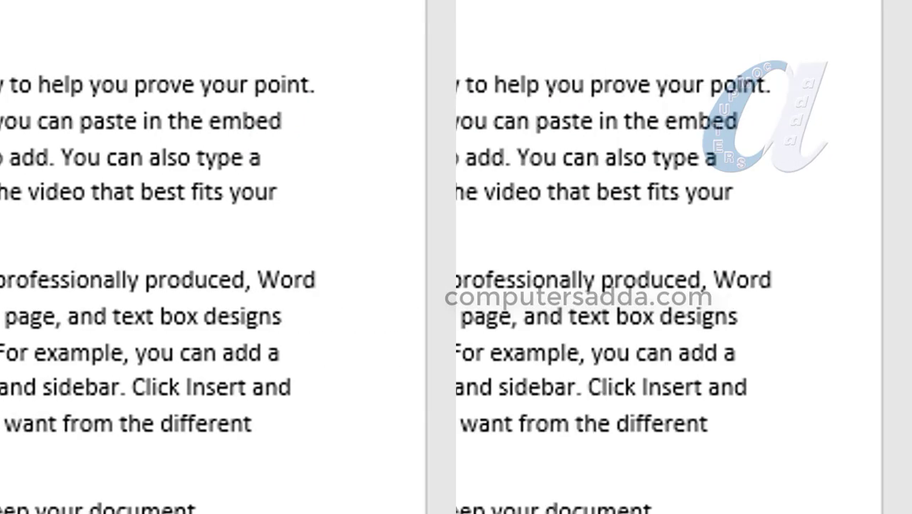
{"action": "key", "text": "Right"}
{"action": "key", "text": "Right"}
{"action": "key", "text": "Right"}
{"action": "key", "text": "ctrl+Right"}
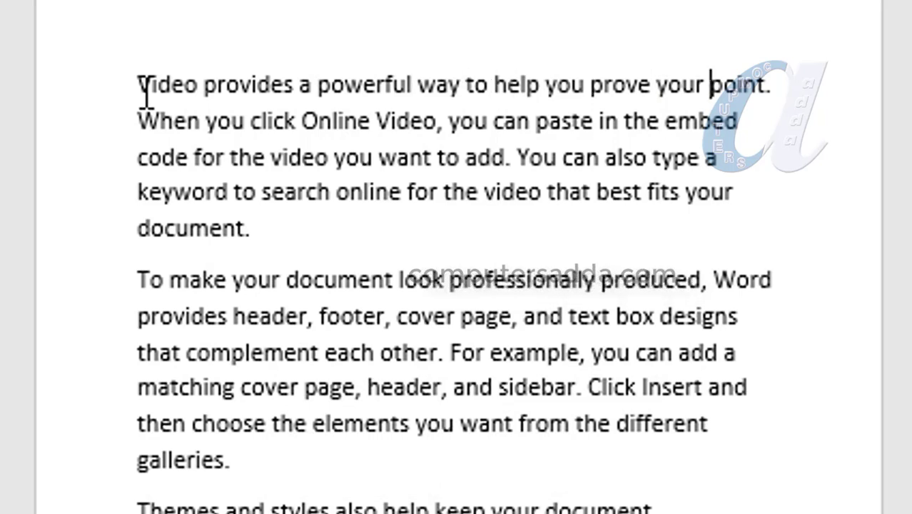
{"action": "key", "text": "shift+Right"}
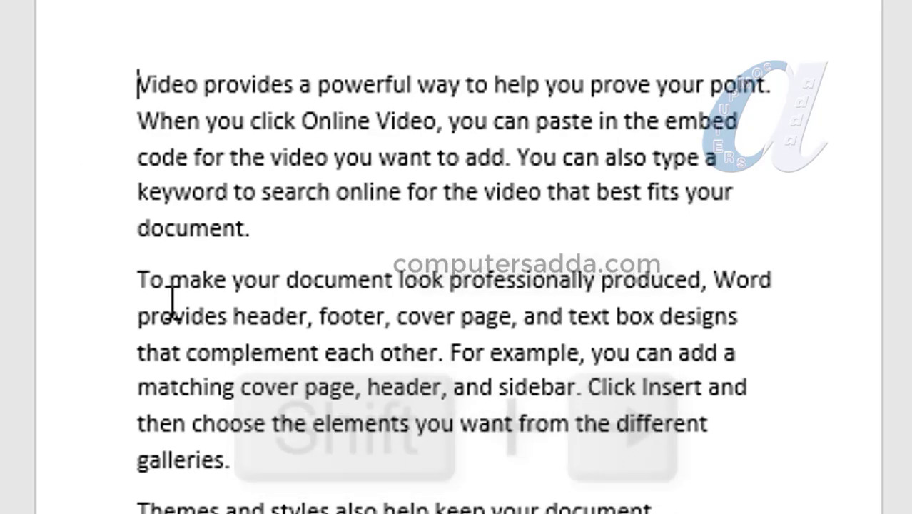
{"action": "key", "text": "shift+Right"}
{"action": "key", "text": "shift+Right"}
{"action": "key", "text": "shift+Right"}
{"action": "key", "text": "shift+Right"}
{"action": "key", "text": "shift+Right"}
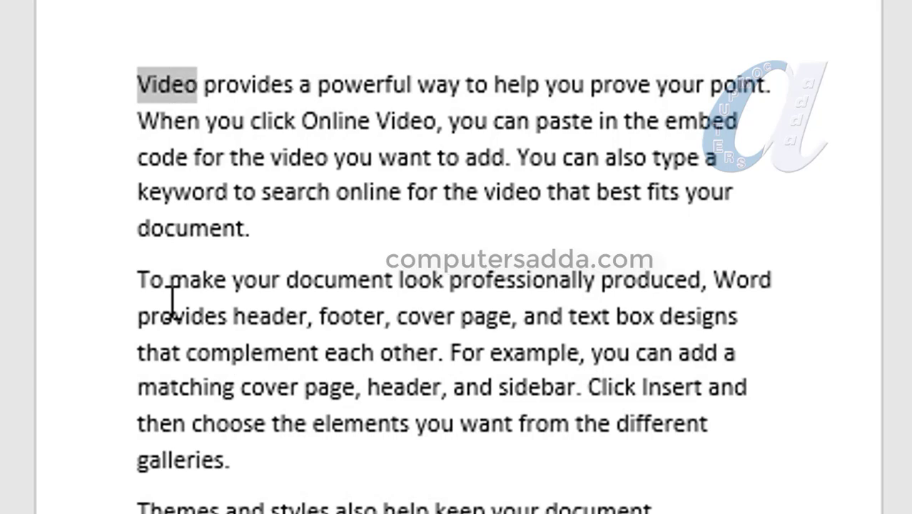
{"action": "key", "text": "ctrl+shift+Right"}
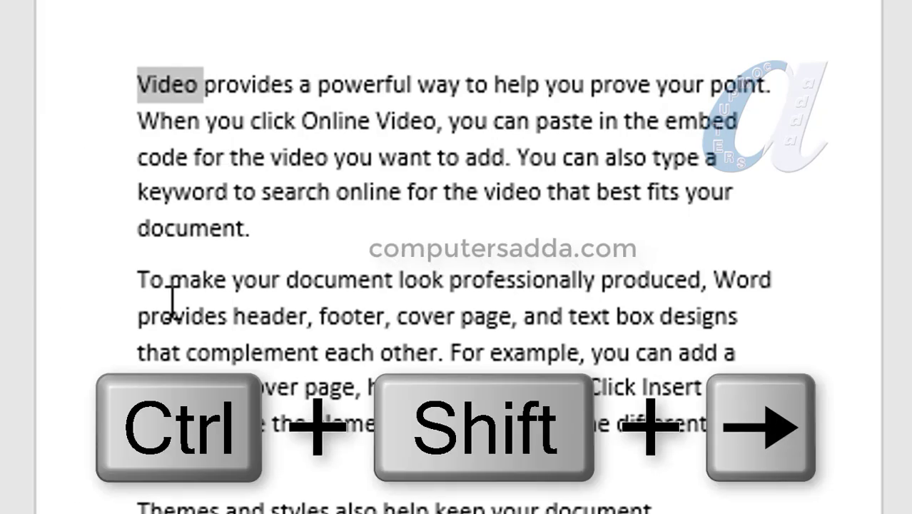
{"action": "key", "text": "ctrl+shift+Right"}
{"action": "key", "text": "ctrl+shift+Right"}
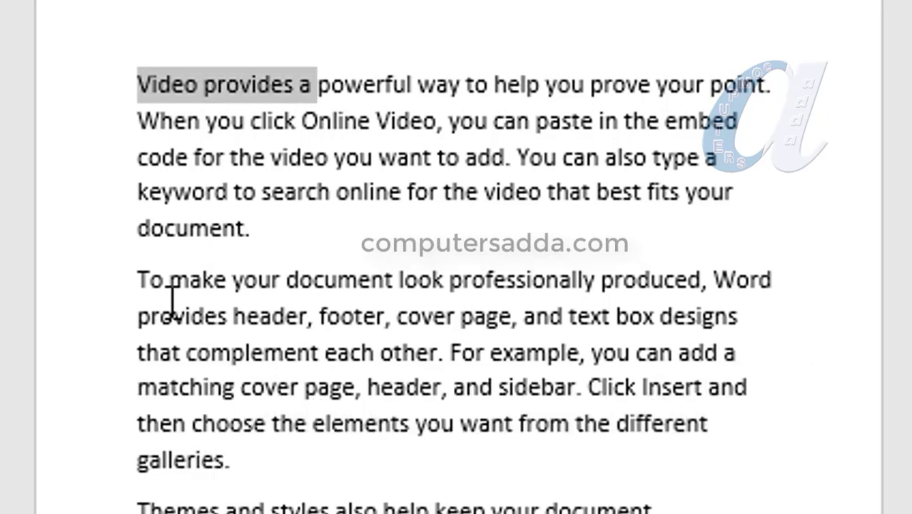
{"action": "key", "text": "ctrl+shift+Right"}
{"action": "key", "text": "ctrl+shift+Right"}
{"action": "key", "text": "ctrl+shift+Right"}
{"action": "key", "text": "ctrl+shift+Right"}
{"action": "key", "text": "ctrl+shift+Right"}
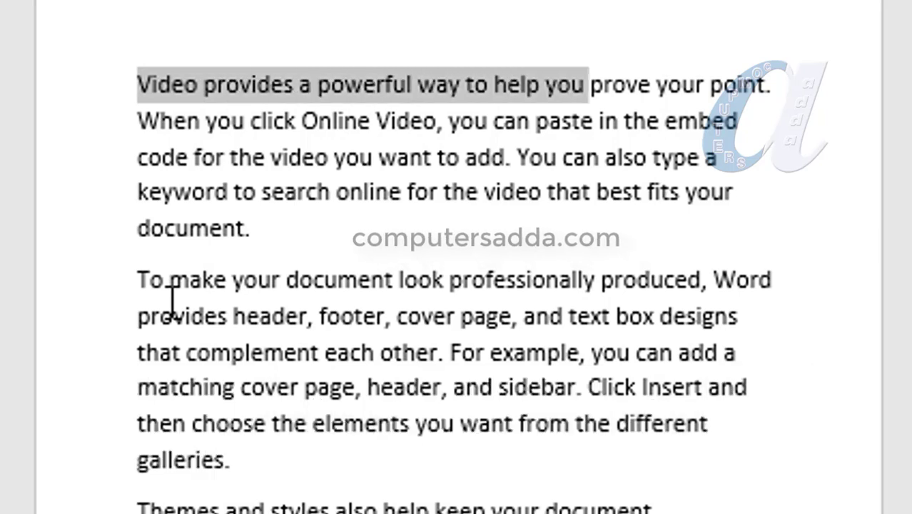
{"action": "key", "text": "ctrl+shift+Right"}
{"action": "key", "text": "ctrl+shift+Right"}
{"action": "key", "text": "ctrl+shift+Right"}
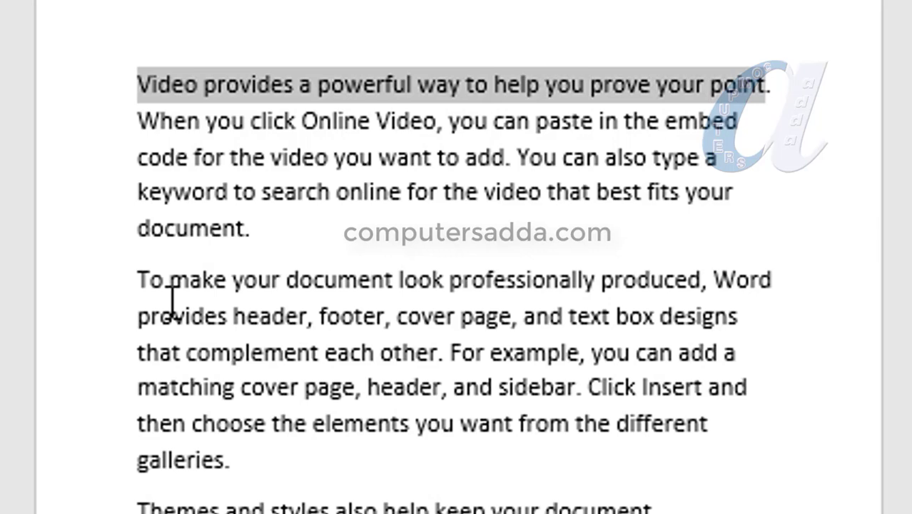
{"action": "key", "text": "Right"}
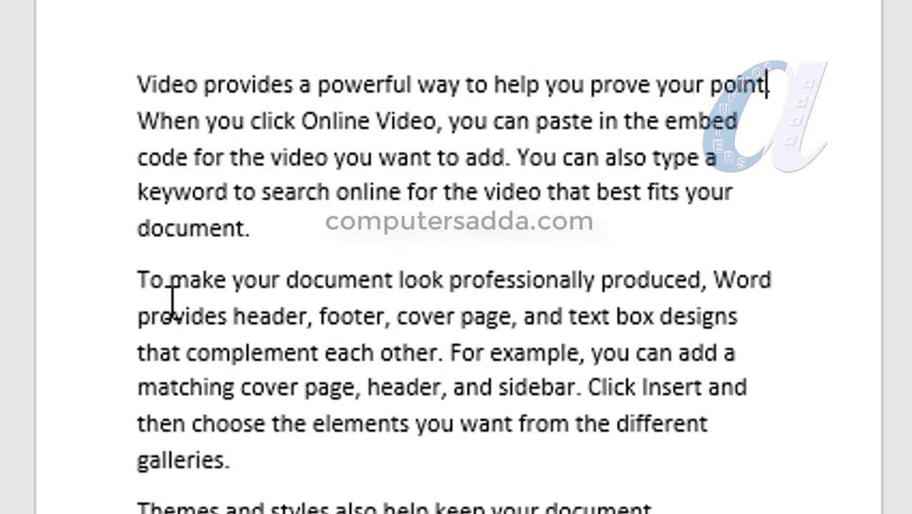
{"action": "key", "text": "Left"}
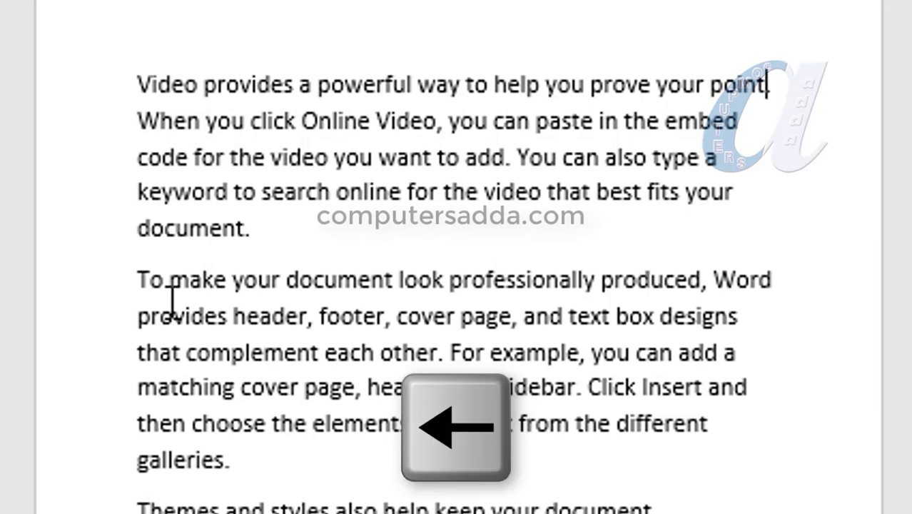
{"action": "key", "text": "Left"}
{"action": "key", "text": "Left"}
{"action": "key", "text": "Left"}
{"action": "key", "text": "Left"}
{"action": "key", "text": "Left"}
{"action": "key", "text": "Left"}
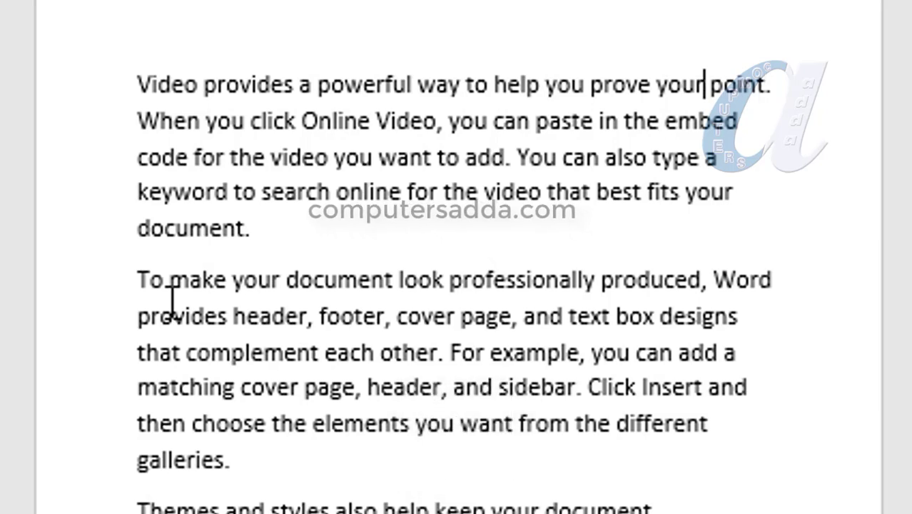
{"action": "key", "text": "Left"}
{"action": "key", "text": "Left"}
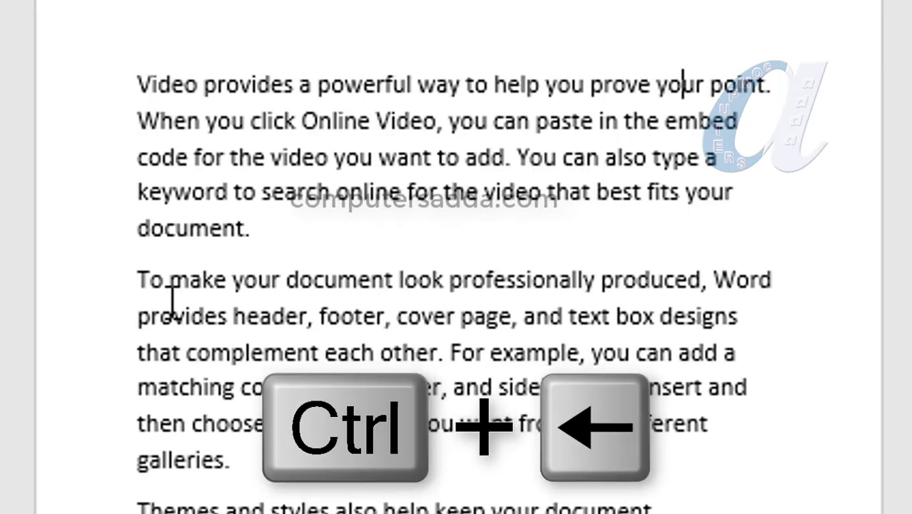
{"action": "key", "text": "ctrl+Left"}
{"action": "key", "text": "ctrl+Left"}
{"action": "key", "text": "ctrl+Left"}
{"action": "key", "text": "ctrl+Left"}
{"action": "key", "text": "ctrl+Left"}
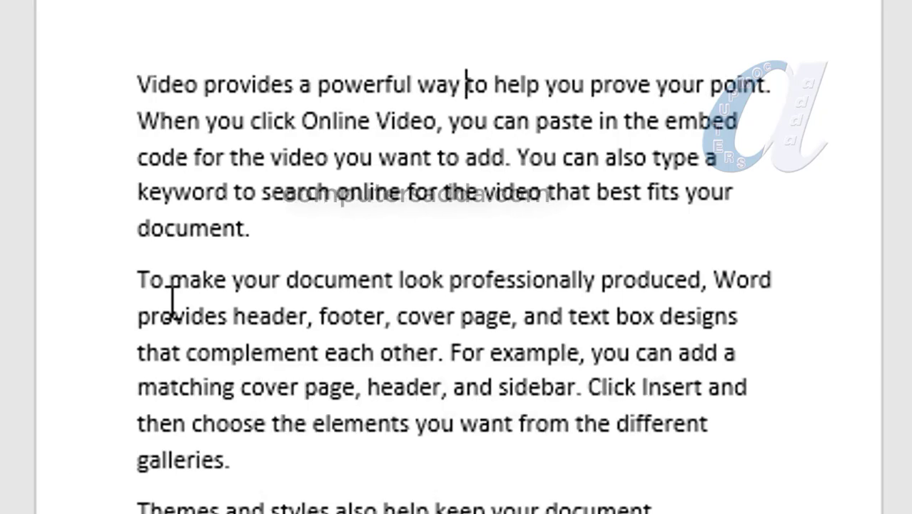
{"action": "key", "text": "ctrl+Left"}
{"action": "key", "text": "ctrl+Left"}
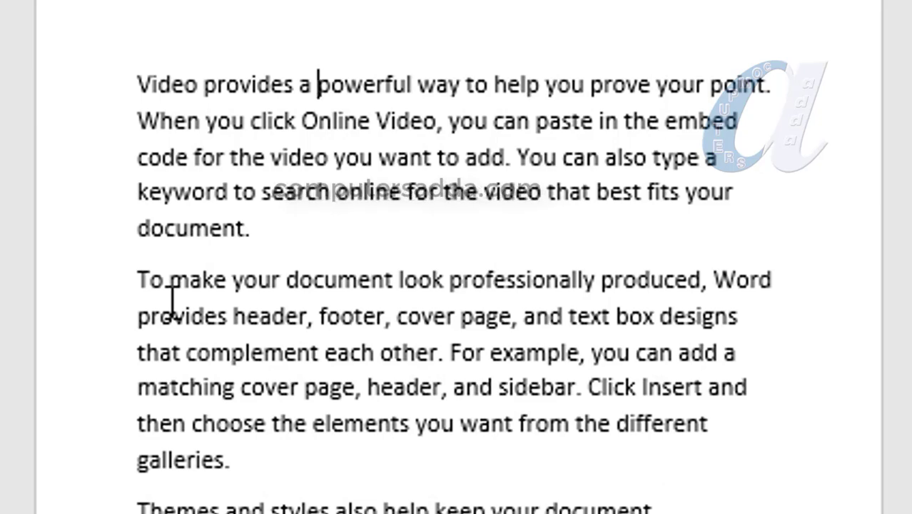
{"action": "key", "text": "Right"}
{"action": "key", "text": "Right"}
{"action": "key", "text": "Right"}
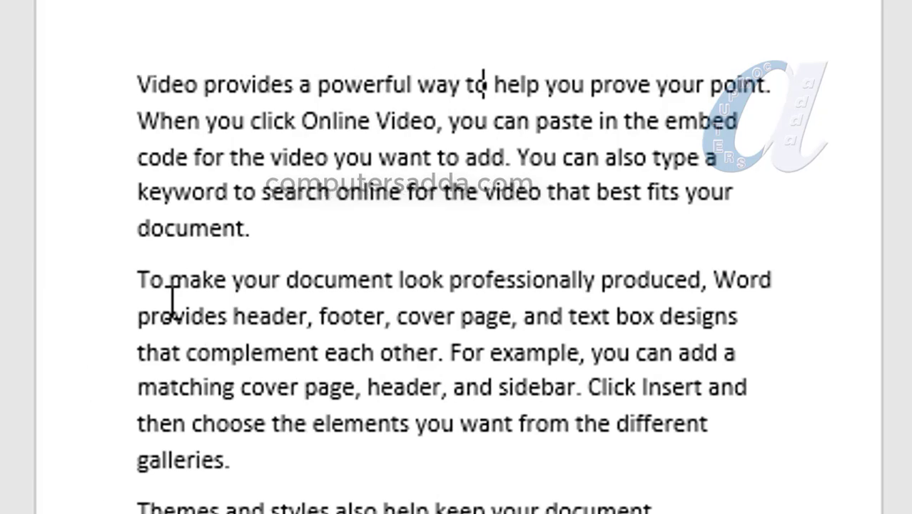
{"action": "key", "text": "ctrl+Right"}
{"action": "key", "text": "ctrl+Right"}
{"action": "key", "text": "ctrl+Right"}
{"action": "key", "text": "shift+Left"}
{"action": "key", "text": "shift+Left"}
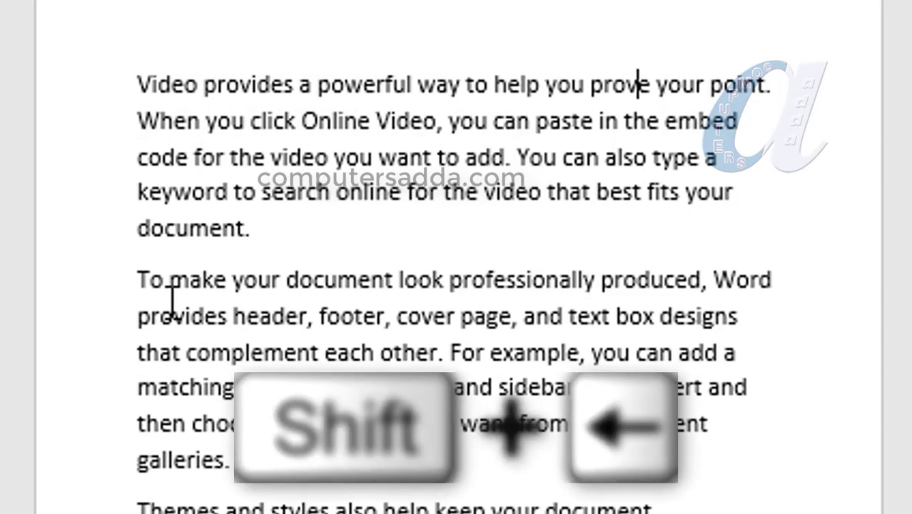
{"action": "key", "text": "shift+Left"}
{"action": "key", "text": "shift+Left"}
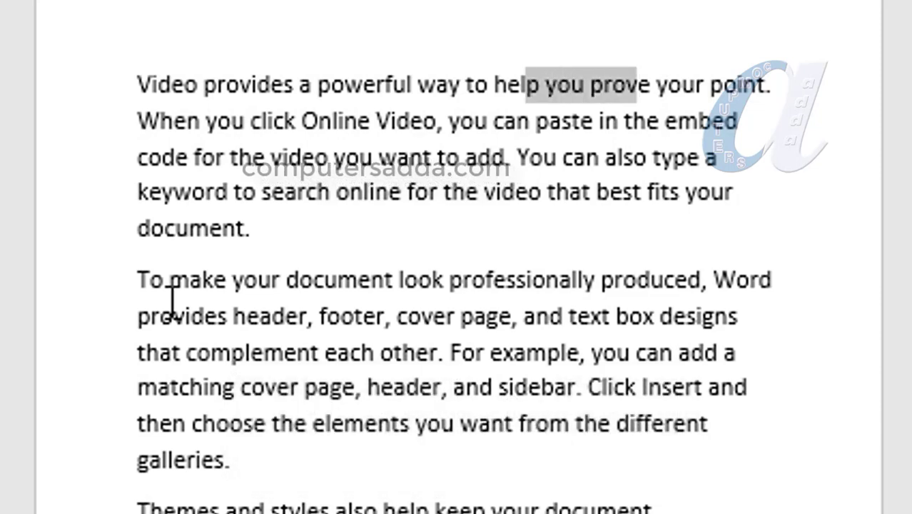
{"action": "key", "text": "ctrl+shift+Left"}
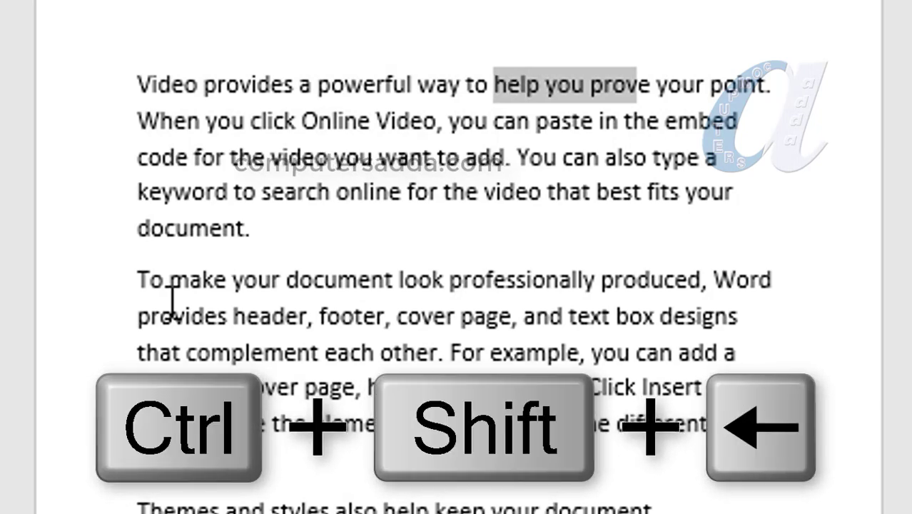
{"action": "key", "text": "ctrl+shift+Left"}
{"action": "key", "text": "ctrl+shift+Left"}
{"action": "key", "text": "ctrl+shift+Left"}
{"action": "key", "text": "ctrl+shift+Left"}
{"action": "key", "text": "ctrl+shift+Left"}
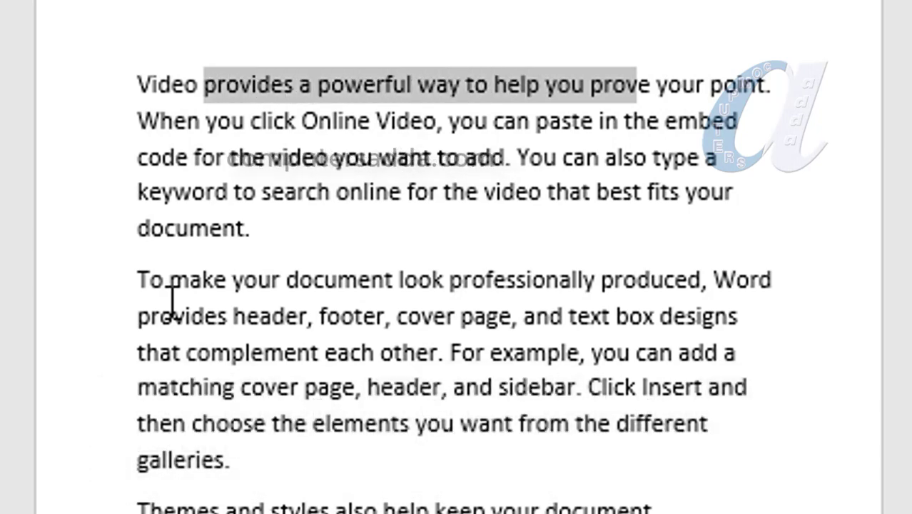
{"action": "key", "text": "ctrl+shift+Left"}
{"action": "left_click", "coordinate": [171, 299]}
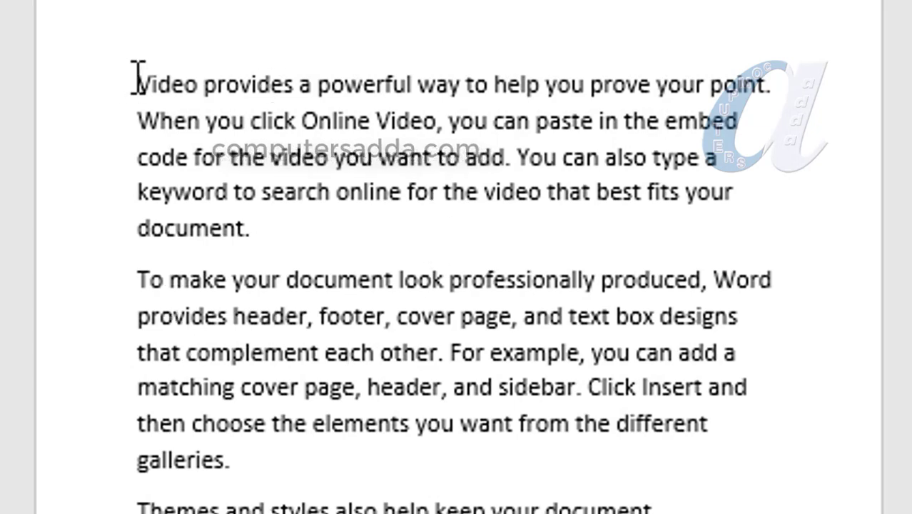
{"action": "scroll", "coordinate": [279, 357], "scroll_direction": "down", "scroll_amount": 5}
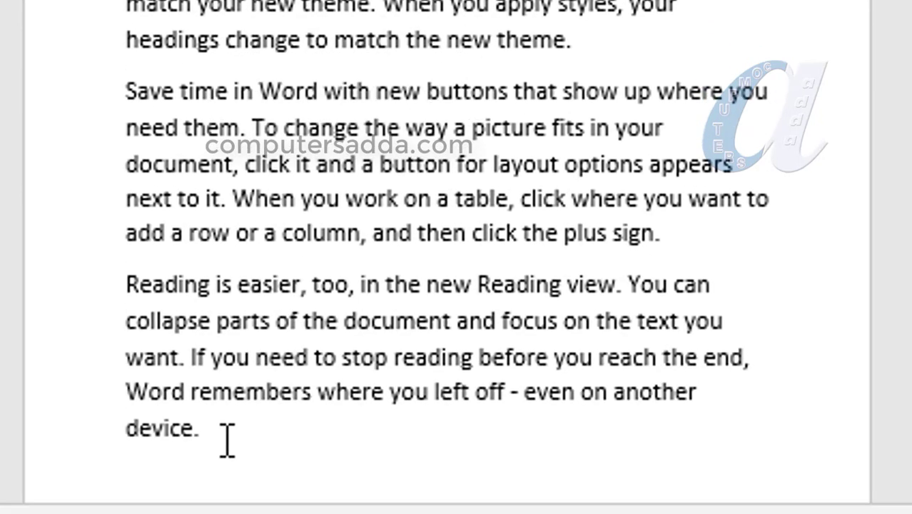
{"action": "left_click", "coordinate": [228, 440]}
{"action": "scroll", "coordinate": [227, 472], "scroll_direction": "up", "scroll_amount": 3}
{"action": "scroll", "coordinate": [243, 474], "scroll_direction": "up", "scroll_amount": 2}
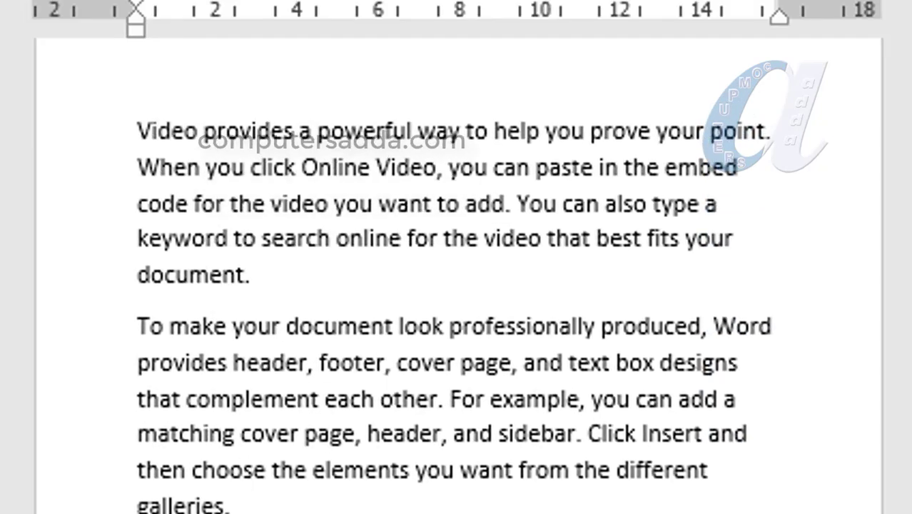
{"action": "key", "text": "ctrl+Home"}
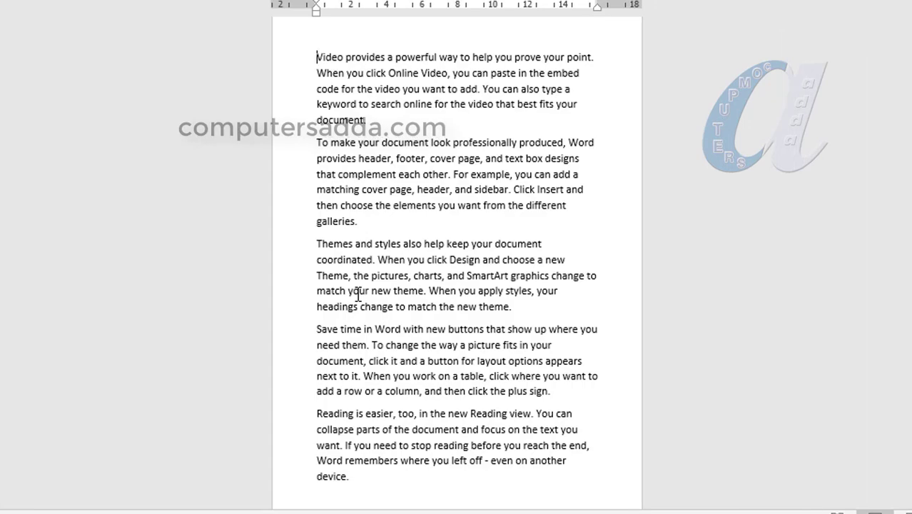
{"action": "key", "text": "ctrl+End"}
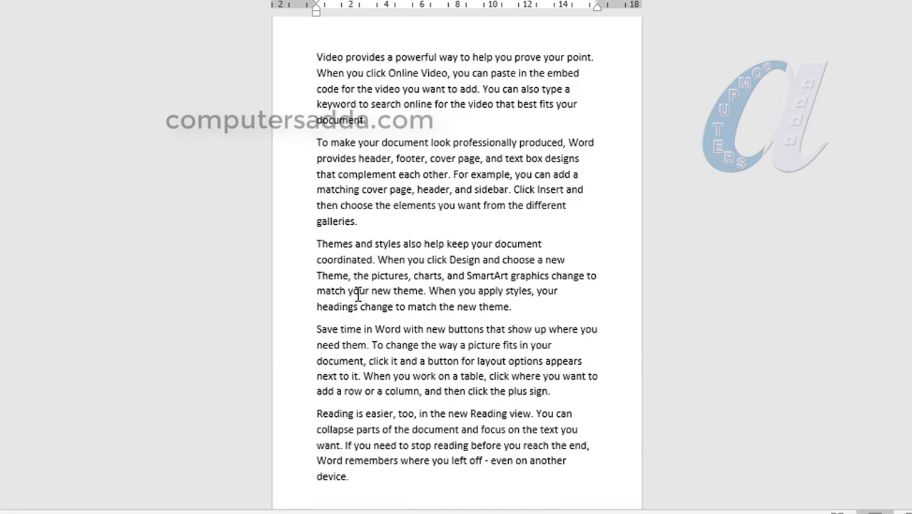
{"action": "key", "text": "ctrl+Home"}
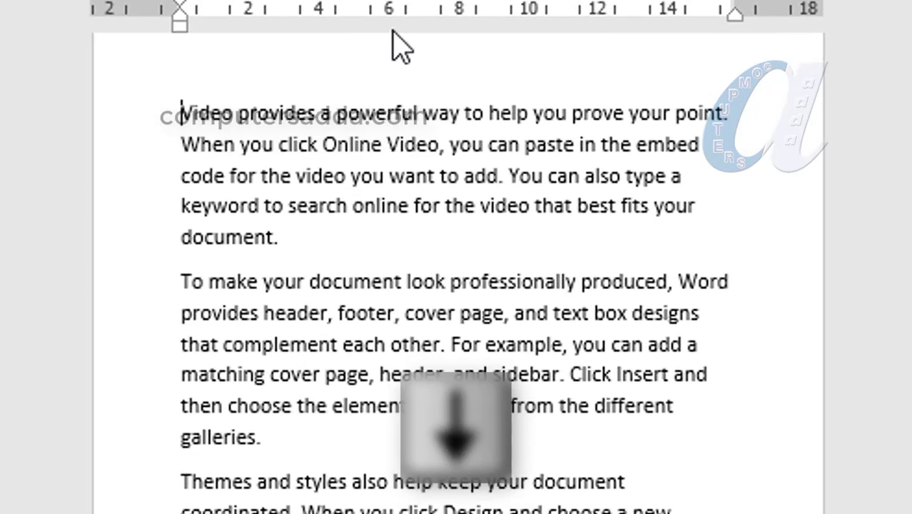
{"action": "key", "text": "Down"}
{"action": "key", "text": "Down"}
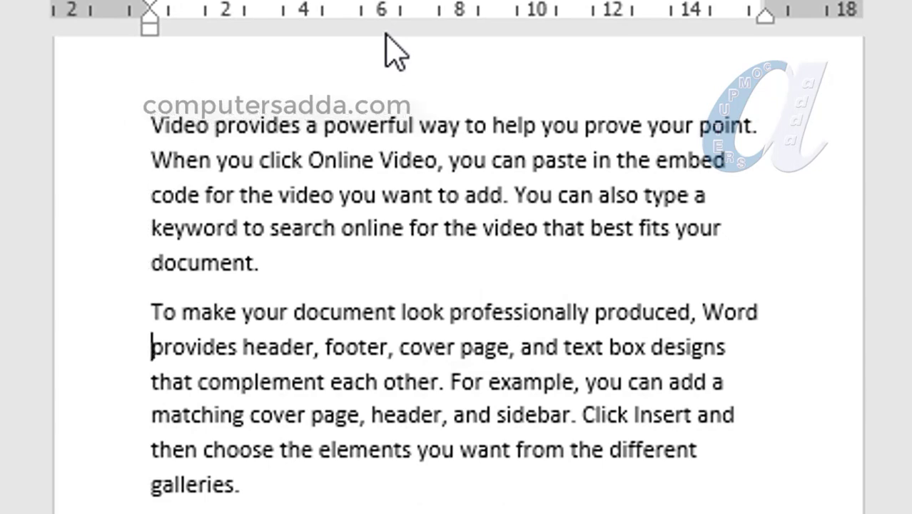
{"action": "key", "text": "ctrl+Up"}
{"action": "key", "text": "ctrl+Down"}
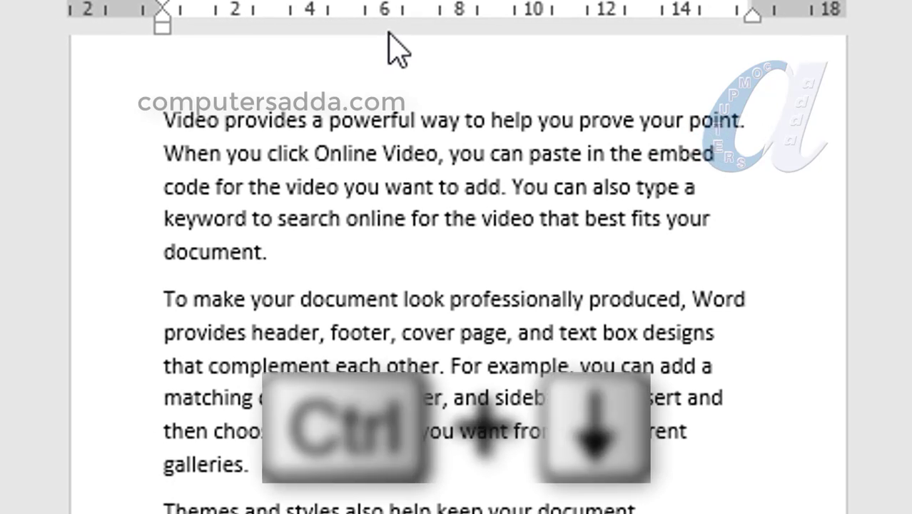
{"action": "key", "text": "ctrl+Down"}
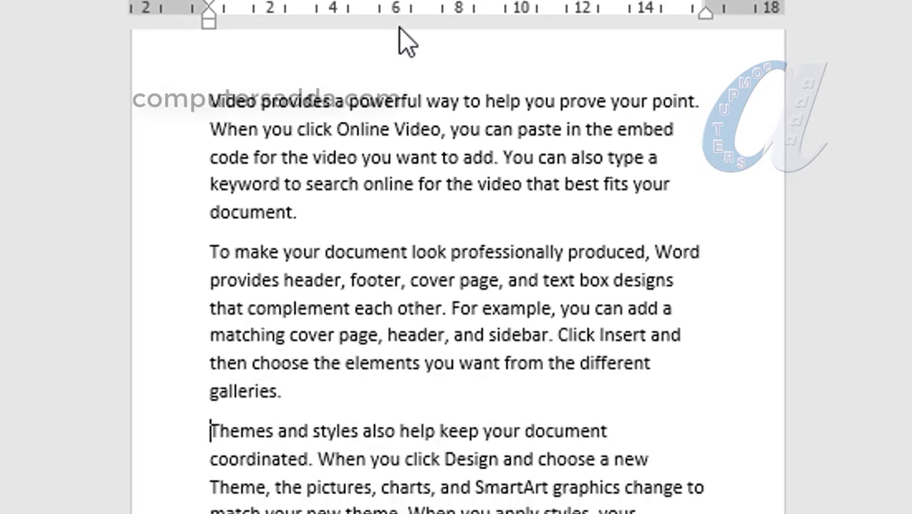
{"action": "key", "text": "ctrl+Down"}
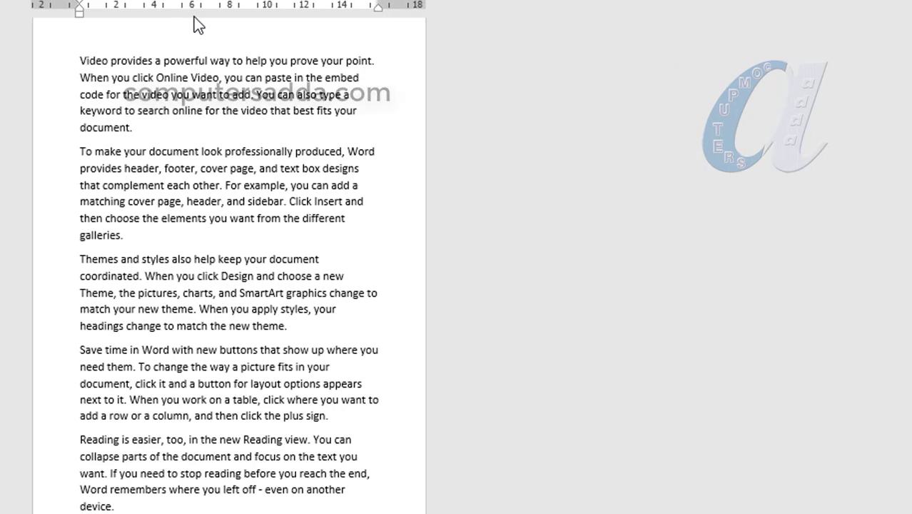
{"action": "key", "text": "ctrl+Home"}
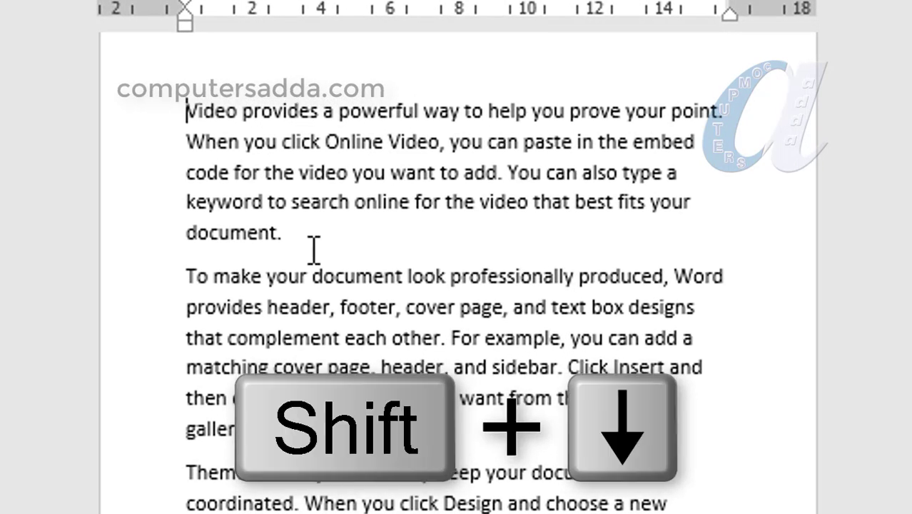
{"action": "key", "text": "shift+Down"}
{"action": "key", "text": "shift+Down"}
{"action": "key", "text": "shift+Down"}
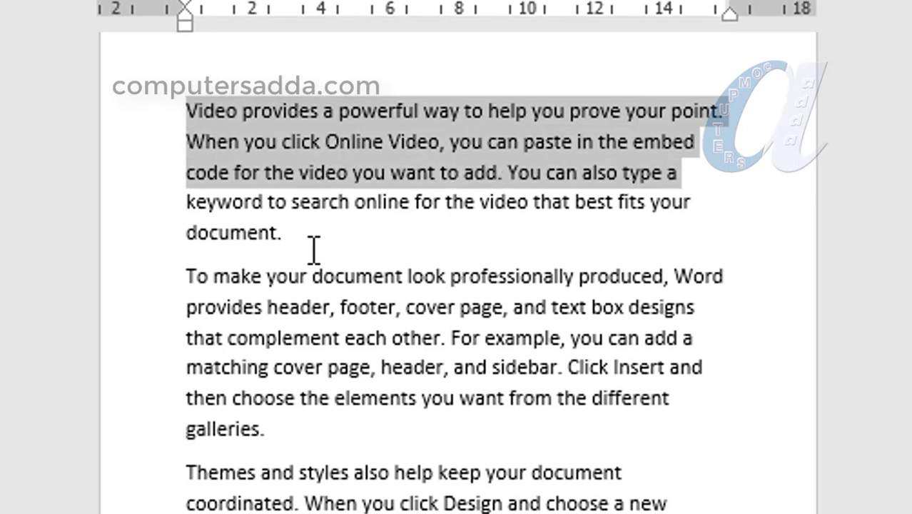
{"action": "key", "text": "shift+Down"}
{"action": "key", "text": "shift+Down"}
{"action": "key", "text": "shift+Down"}
{"action": "key", "text": "shift+Down"}
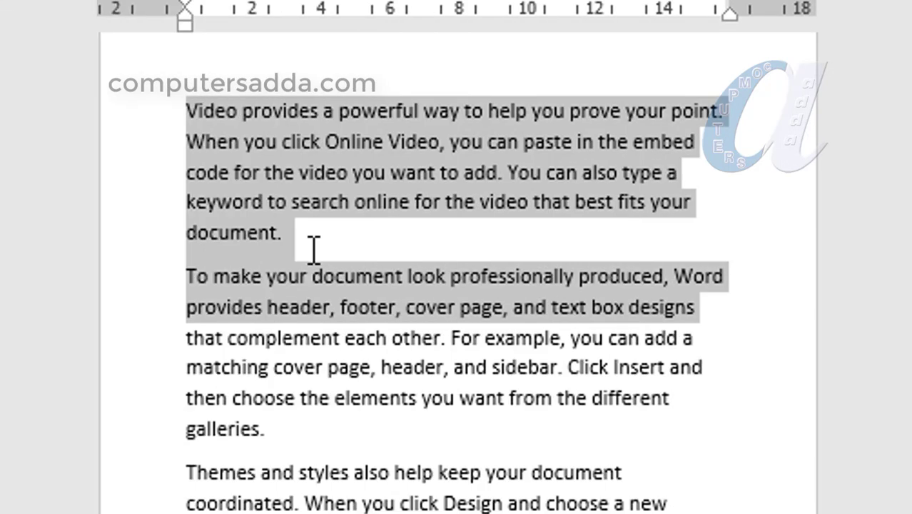
{"action": "left_click", "coordinate": [190, 117]}
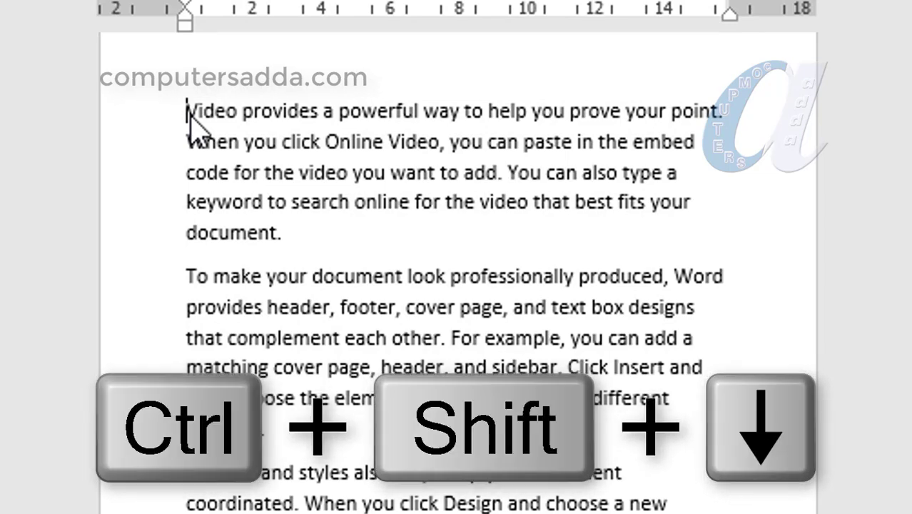
{"action": "key", "text": "ctrl+shift+Down"}
{"action": "key", "text": "ctrl+shift+Down"}
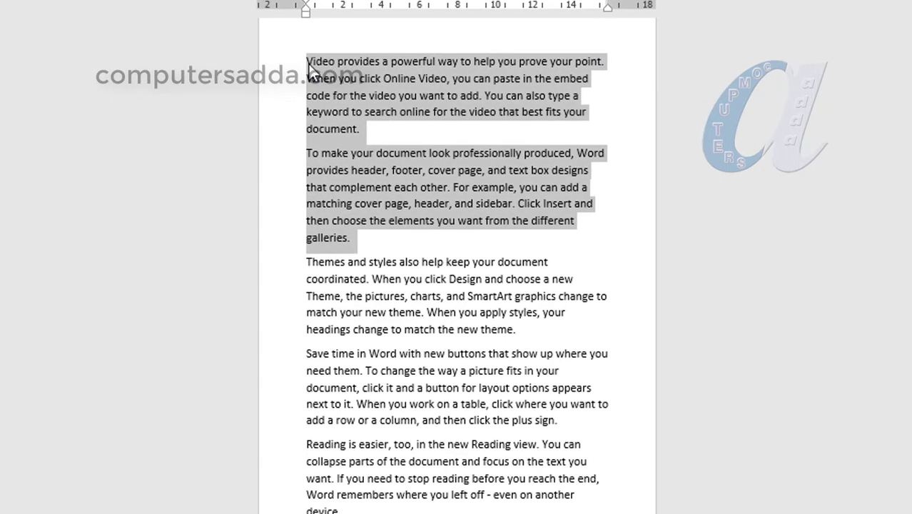
{"action": "key", "text": "ctrl+shift+Down"}
{"action": "key", "text": "ctrl+shift+Down"}
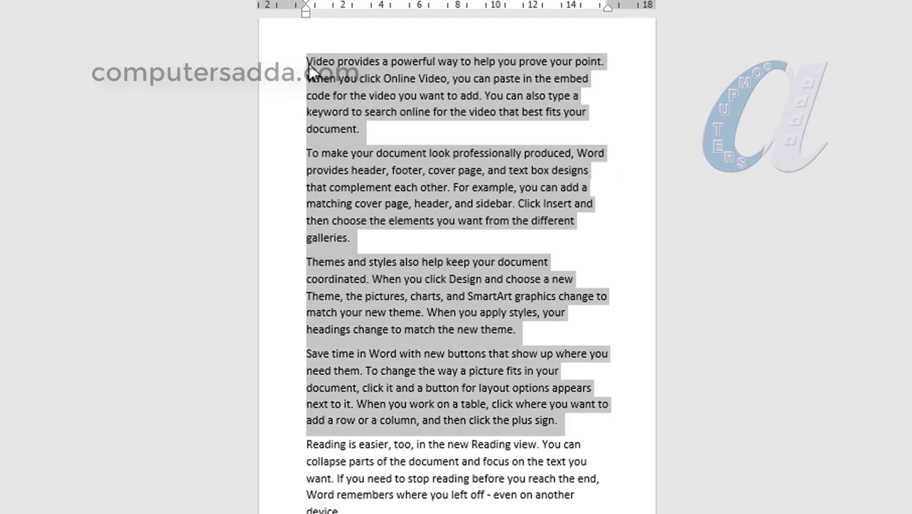
{"action": "key", "text": "ctrl+shift+Down"}
{"action": "key", "text": "ctrl+Up"}
{"action": "key", "text": "Up"}
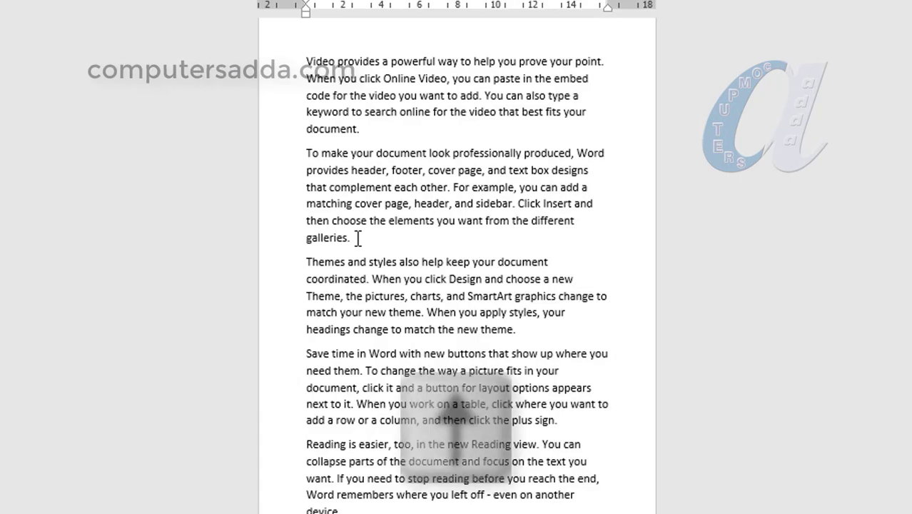
{"action": "key", "text": "Up"}
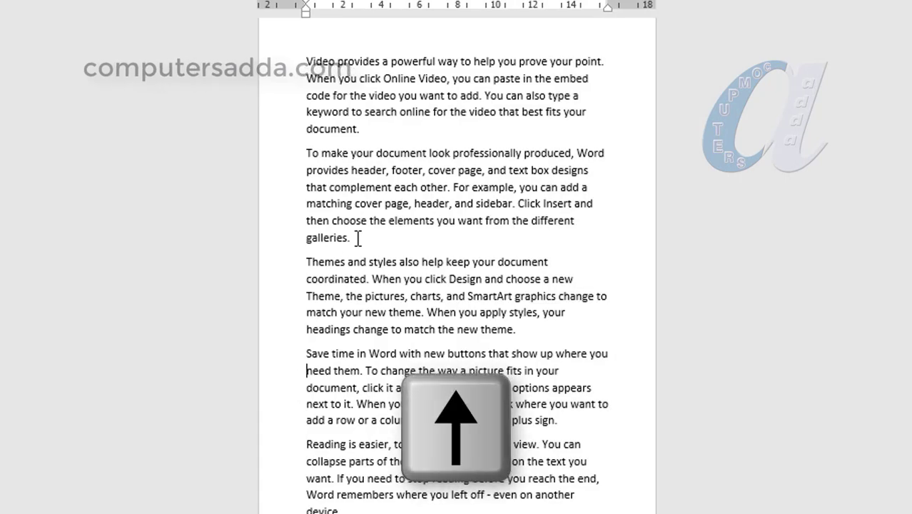
{"action": "key", "text": "Up"}
{"action": "key", "text": "Up"}
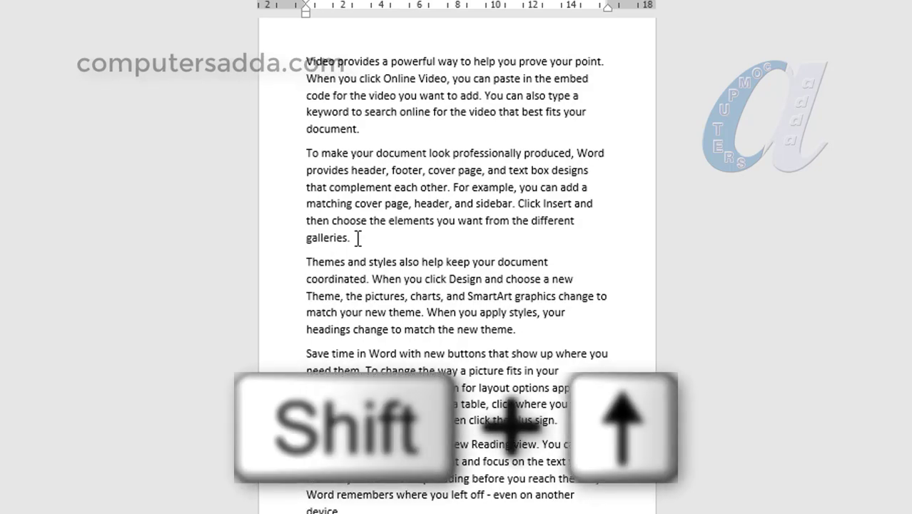
{"action": "key", "text": "shift+Up"}
{"action": "key", "text": "shift+Up"}
{"action": "key", "text": "shift+Up"}
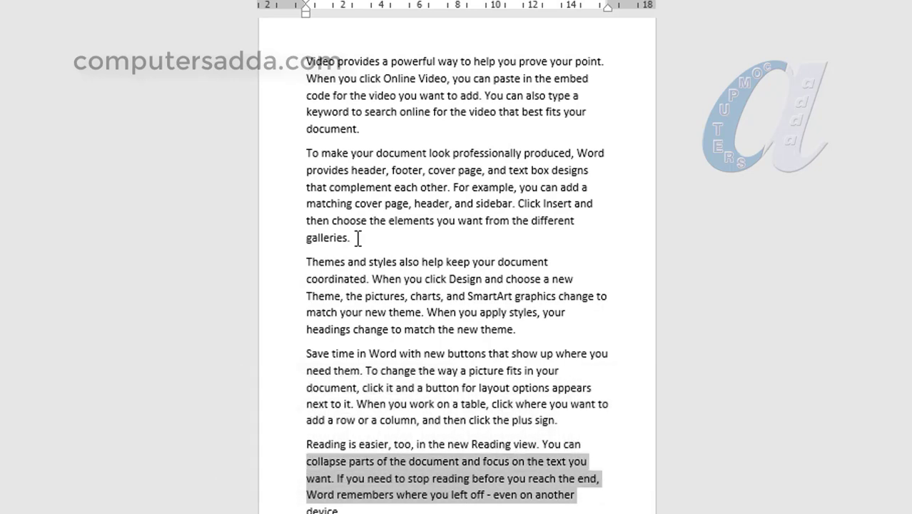
{"action": "key", "text": "shift+Up"}
{"action": "key", "text": "shift+Up"}
{"action": "key", "text": "shift+Up"}
{"action": "key", "text": "shift+Up"}
{"action": "key", "text": "shift+Up"}
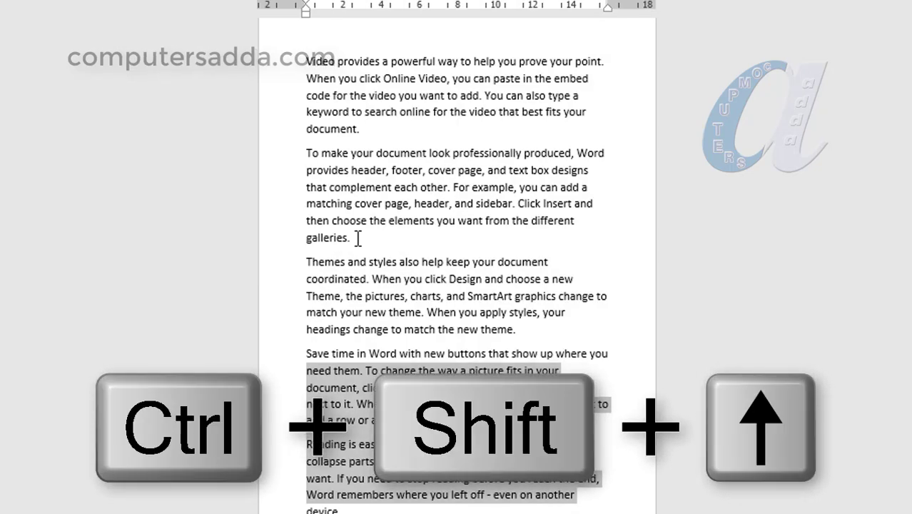
{"action": "key", "text": "ctrl+shift+Up"}
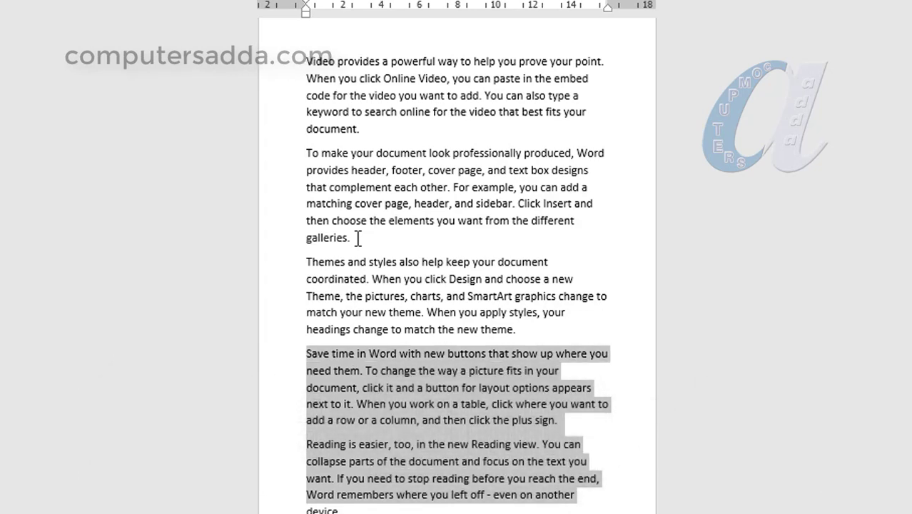
{"action": "key", "text": "ctrl+shift+Up"}
{"action": "key", "text": "ctrl+shift+Up"}
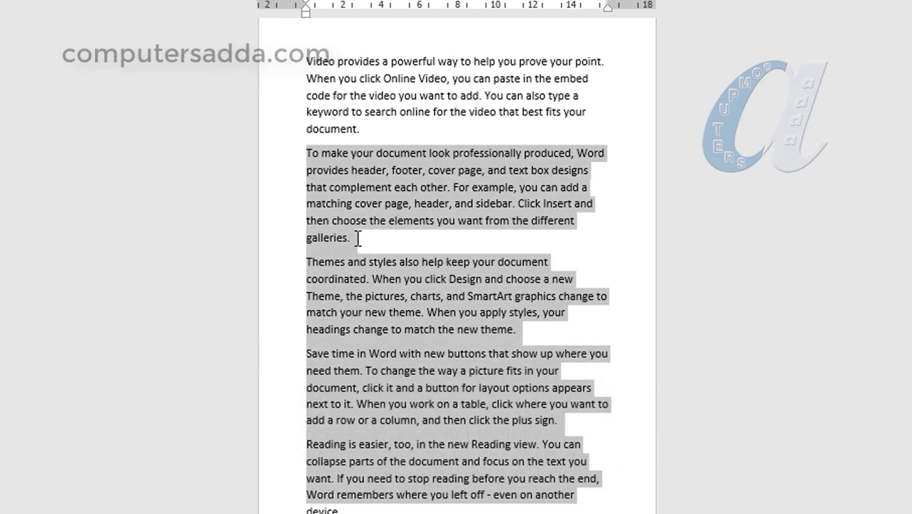
{"action": "key", "text": "ctrl+shift+Up"}
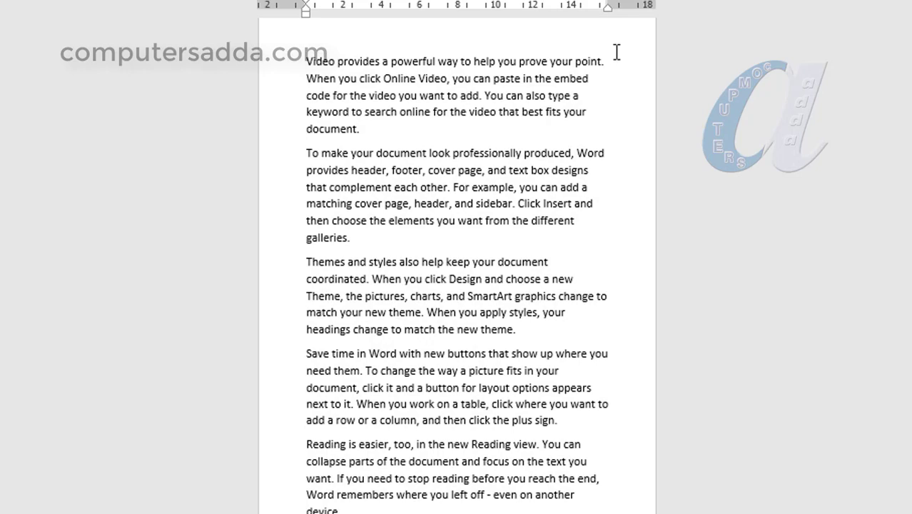
Delete three characters of 'point.' with Backspace, then four whole words with Ctrl+Backspace.
{"action": "key", "text": "BackSpace"}
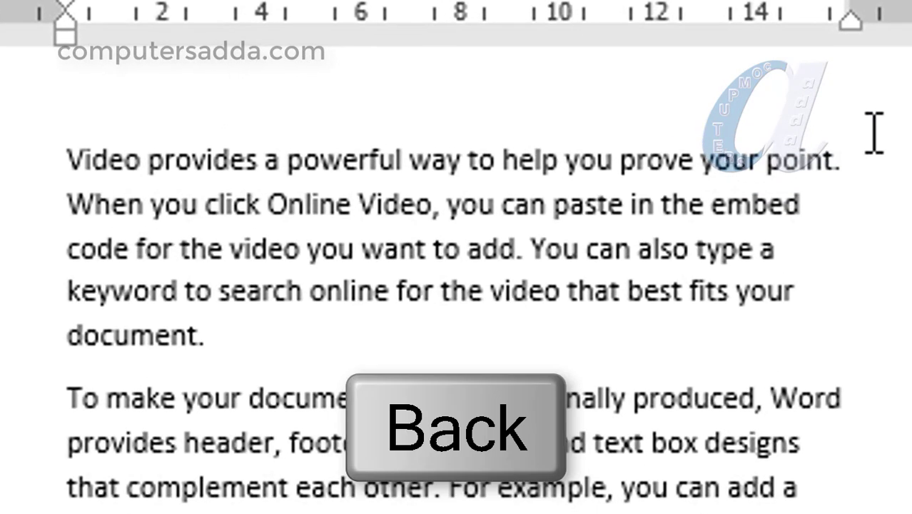
{"action": "key", "text": "BackSpace"}
{"action": "key", "text": "BackSpace"}
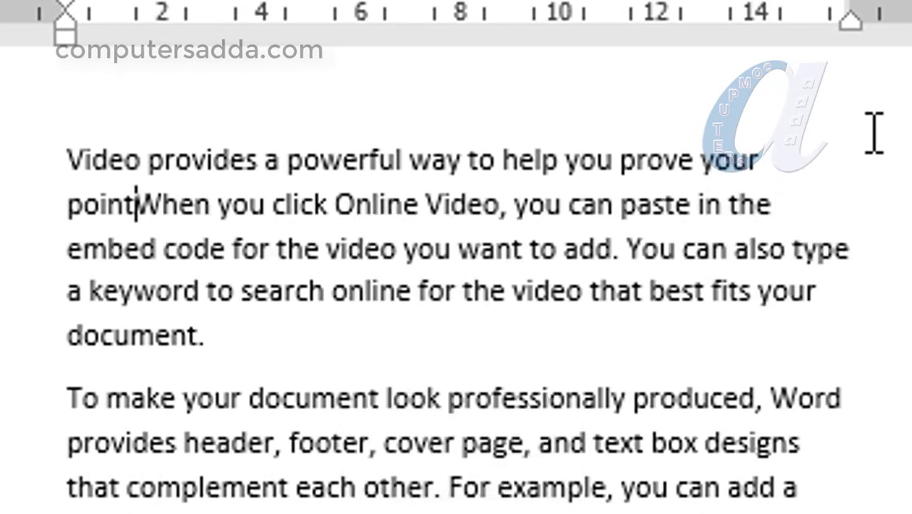
{"action": "key", "text": "BackSpace"}
{"action": "key", "text": "BackSpace"}
{"action": "key", "text": "BackSpace"}
{"action": "key", "text": "BackSpace"}
{"action": "key", "text": "BackSpace"}
{"action": "key", "text": "BackSpace"}
{"action": "key", "text": "BackSpace"}
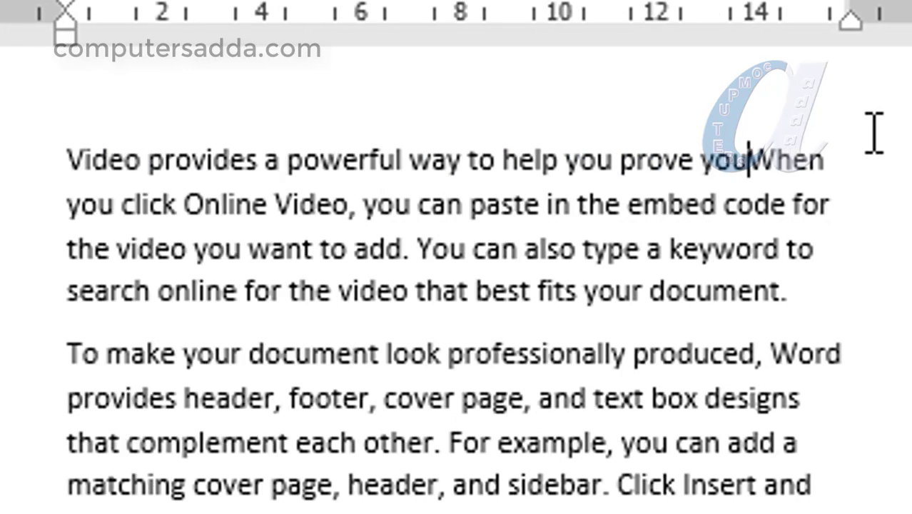
{"action": "key", "text": "ctrl+BackSpace"}
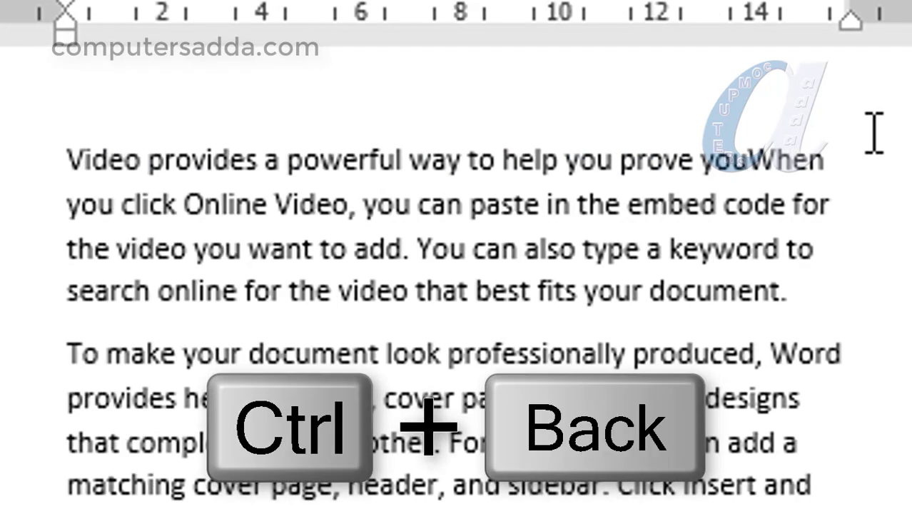
{"action": "key", "text": "ctrl+BackSpace"}
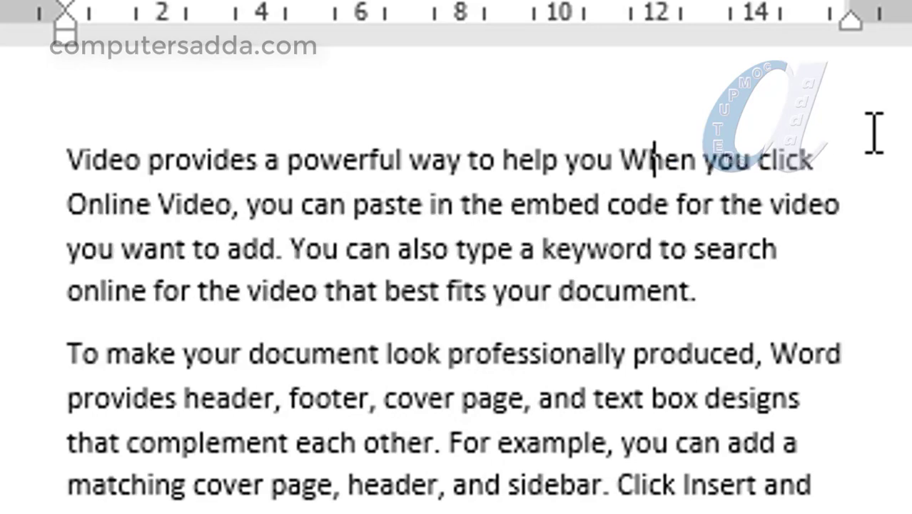
{"action": "key", "text": "ctrl+BackSpace"}
{"action": "key", "text": "ctrl+BackSpace"}
{"action": "key", "text": "ctrl+BackSpace"}
{"action": "key", "text": "ctrl+BackSpace"}
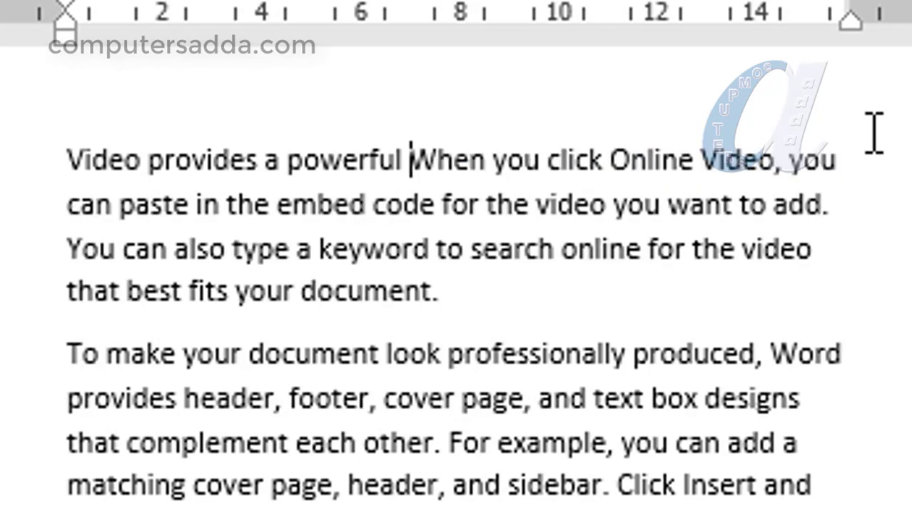
{"action": "key", "text": "ctrl+BackSpace"}
{"action": "key", "text": "ctrl+BackSpace"}
{"action": "key", "text": "ctrl+BackSpace"}
{"action": "key", "text": "ctrl+BackSpace"}
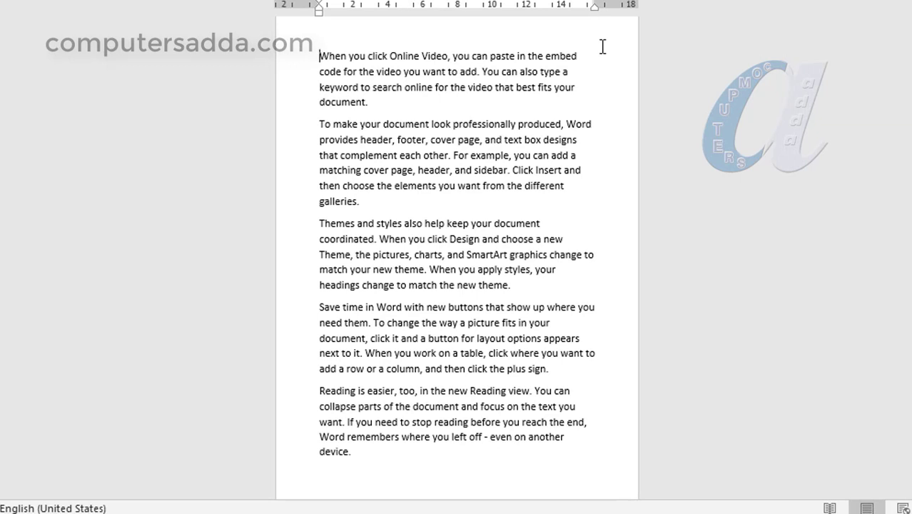
Select the entire document's text with Ctrl+A.
{"action": "key", "text": "ctrl+a"}
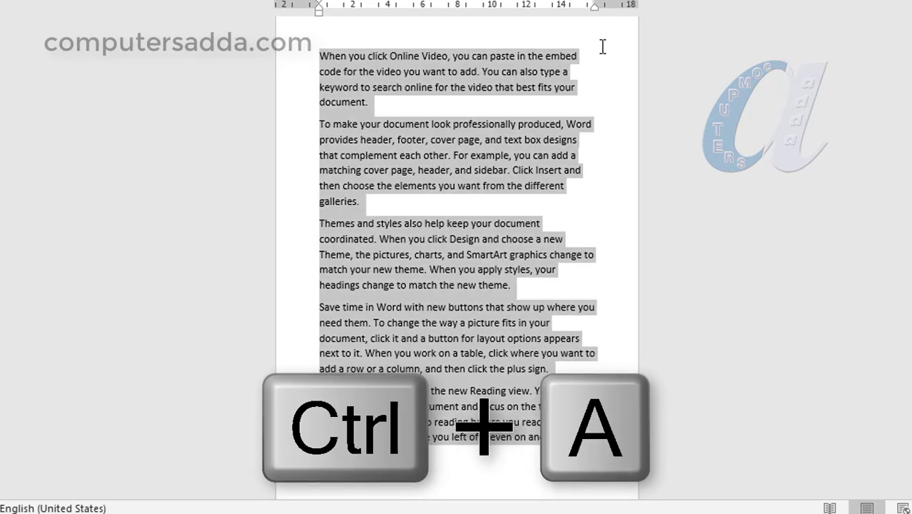